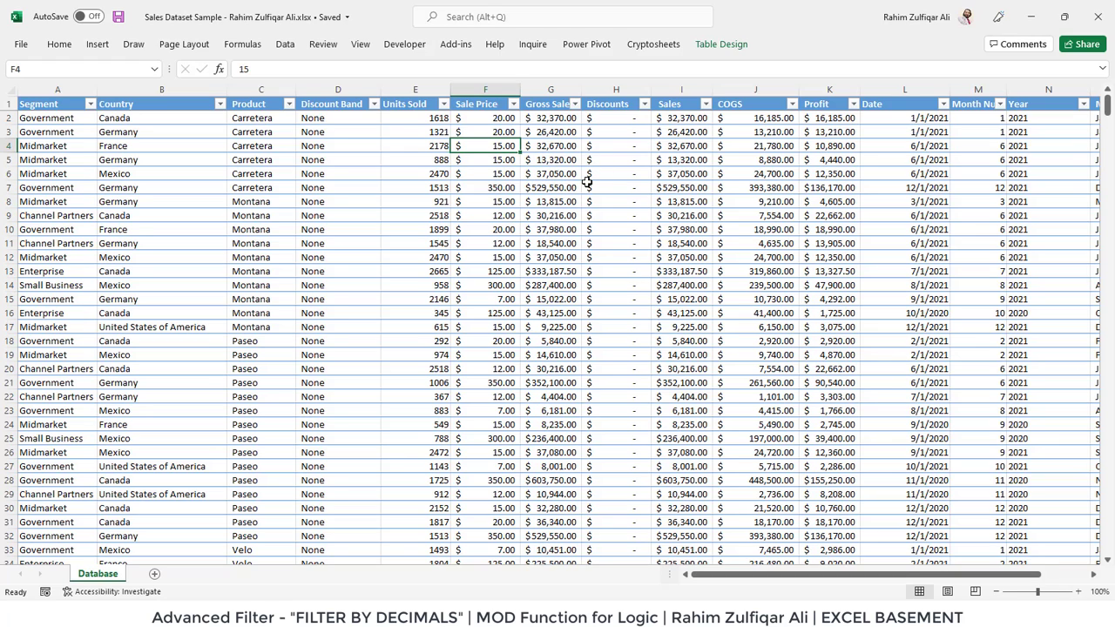
Step: Inspect Units Sold values like 1618 and 1513 and browse their filter list without changes
{"action": "left_click", "coordinate": [503, 231]}
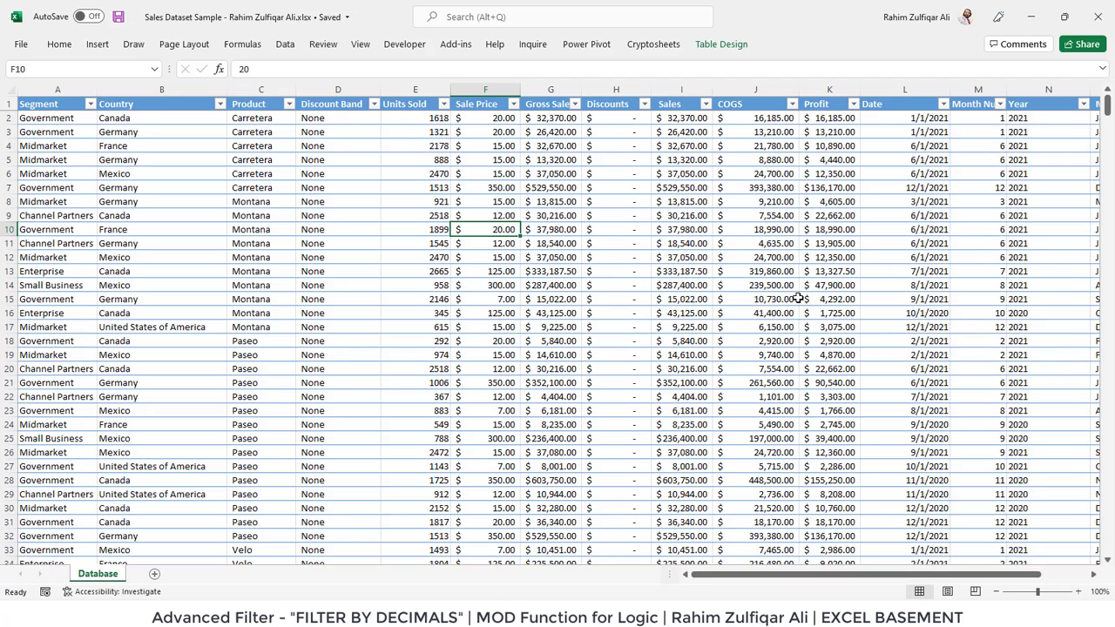
{"action": "left_click", "coordinate": [400, 118]}
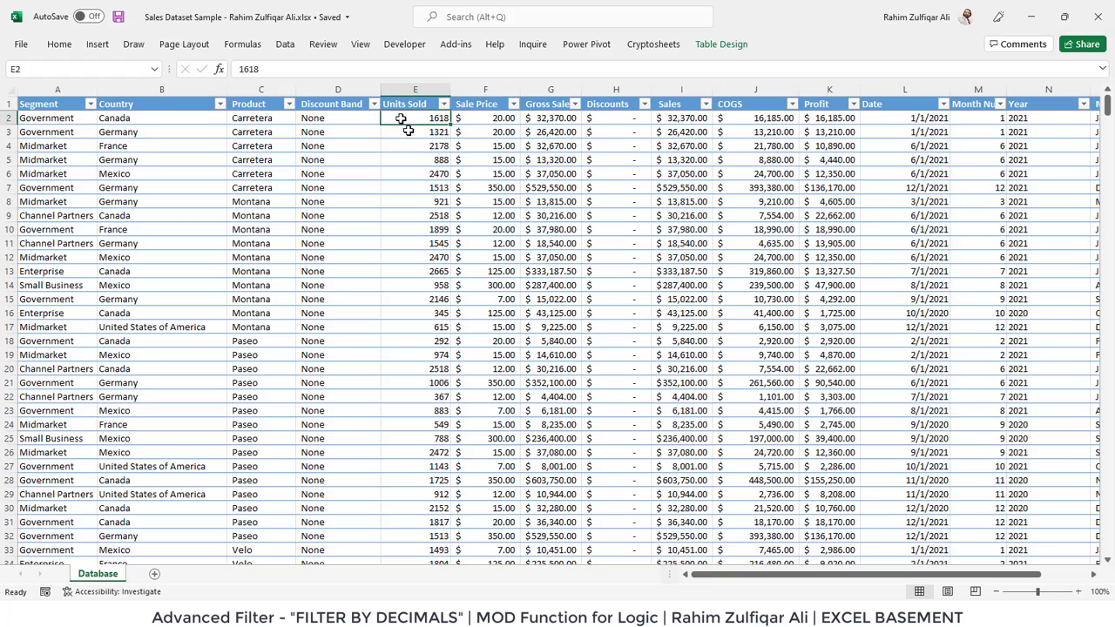
{"action": "left_click", "coordinate": [444, 103]}
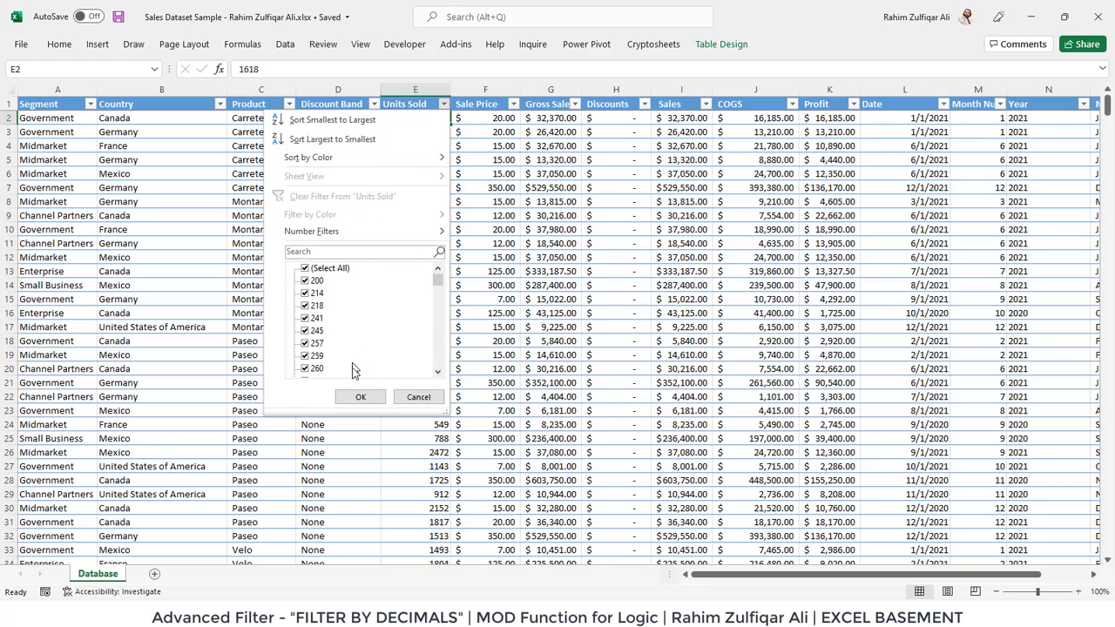
{"action": "left_click_drag", "start_coordinate": [438, 291], "coordinate": [435, 370]}
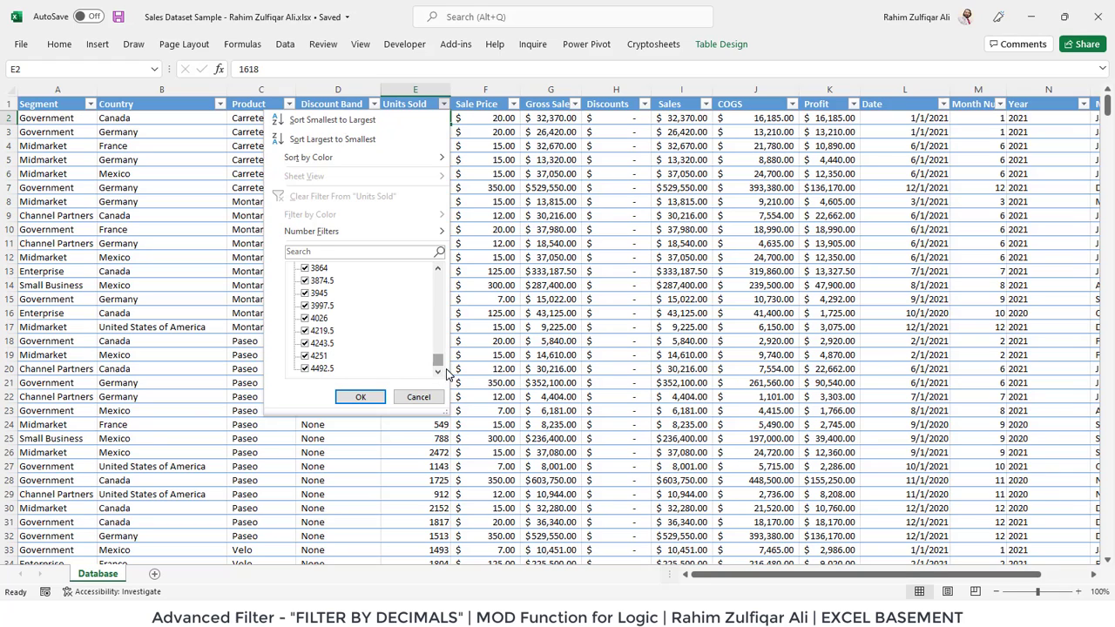
{"action": "mouse_move", "coordinate": [439, 366]}
{"action": "left_mouse_down"}
{"action": "mouse_move", "coordinate": [441, 356]}
{"action": "mouse_move", "coordinate": [439, 366]}
{"action": "left_mouse_up"}
{"action": "left_click", "coordinate": [438, 270]}
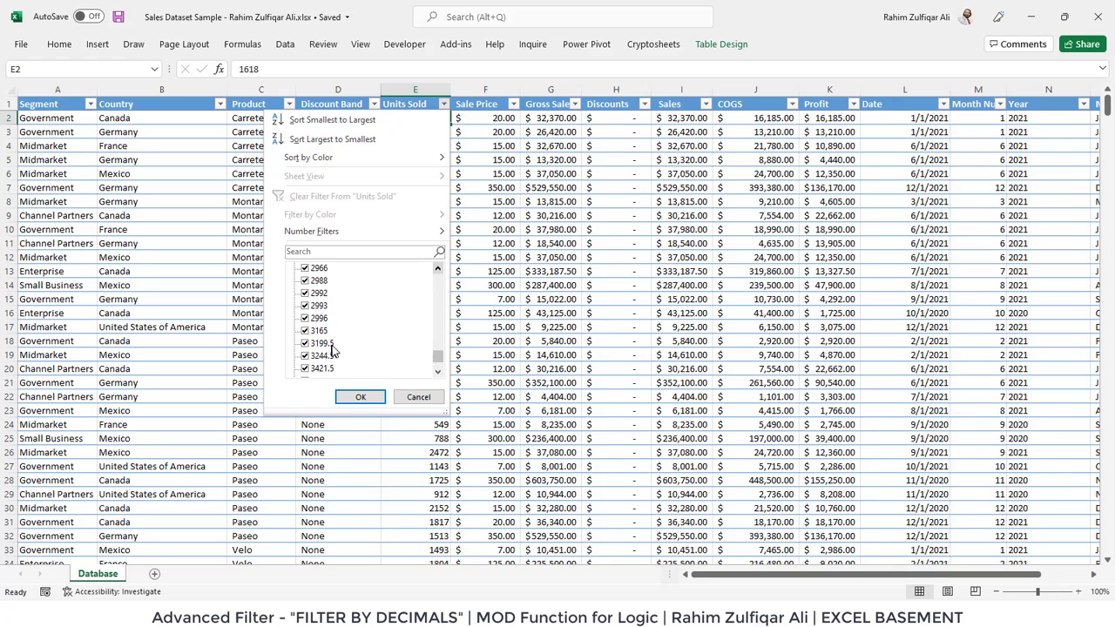
{"action": "left_click", "coordinate": [410, 397]}
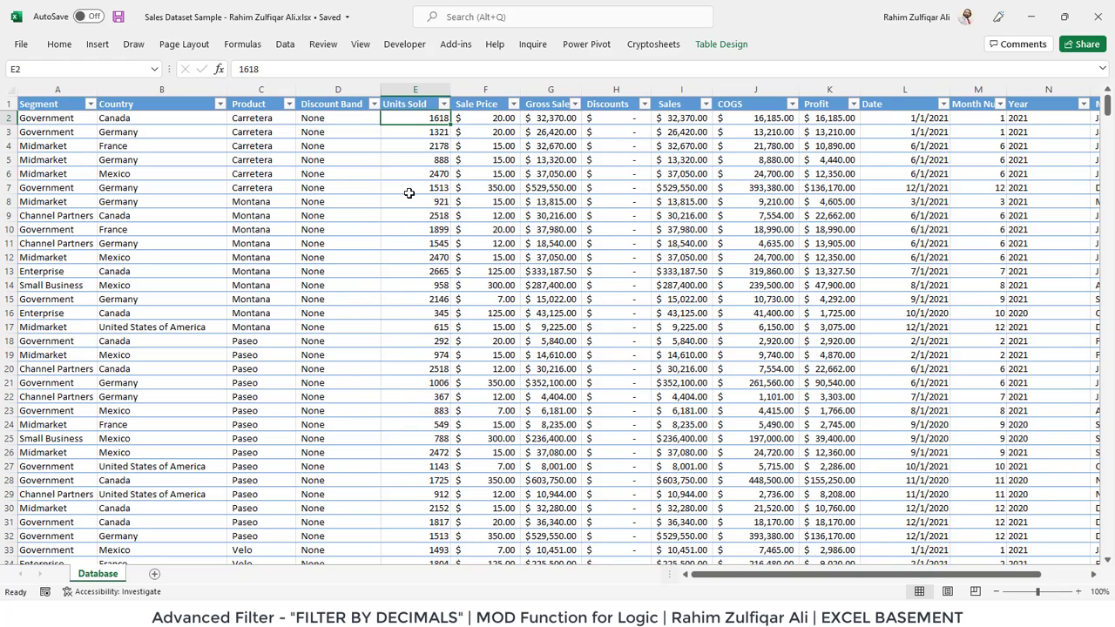
{"action": "left_click", "coordinate": [452, 188]}
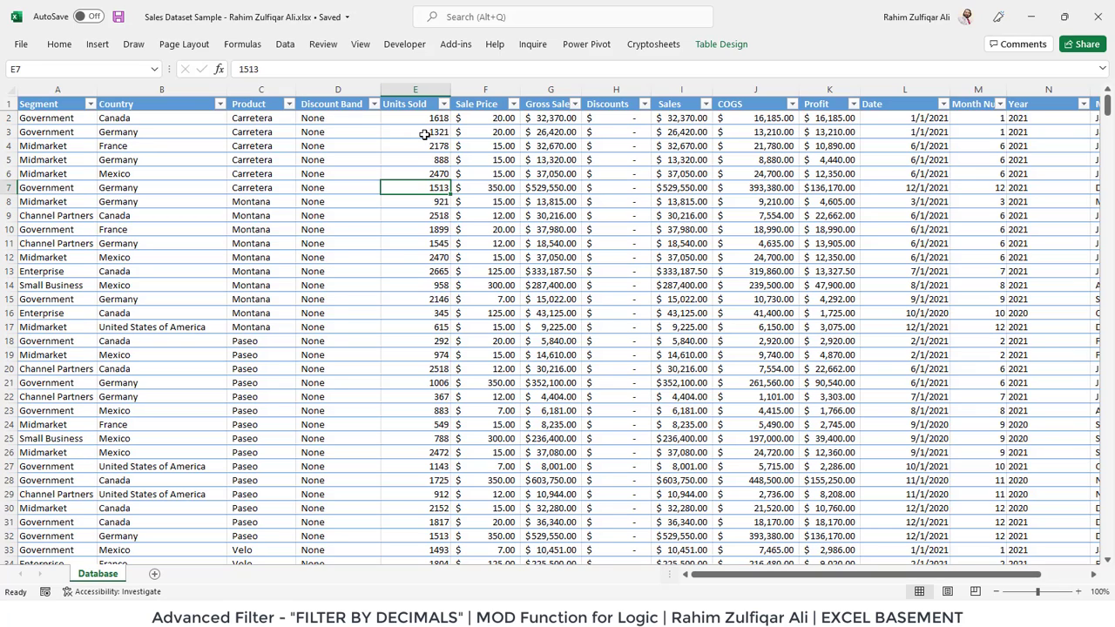
{"action": "left_click", "coordinate": [425, 119]}
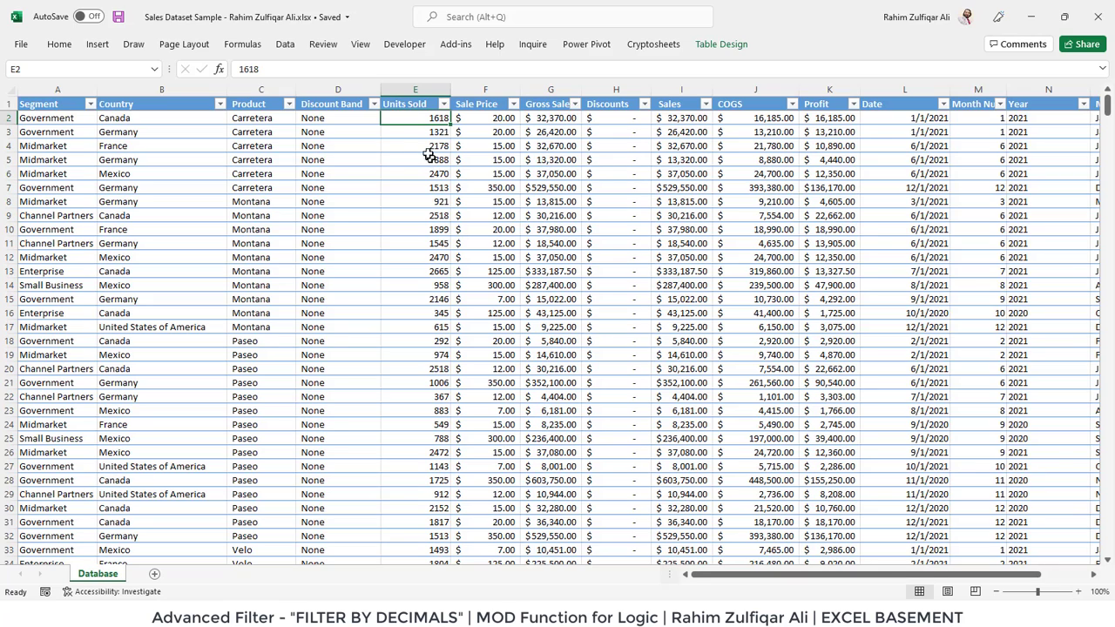
{"action": "left_click", "coordinate": [414, 104]}
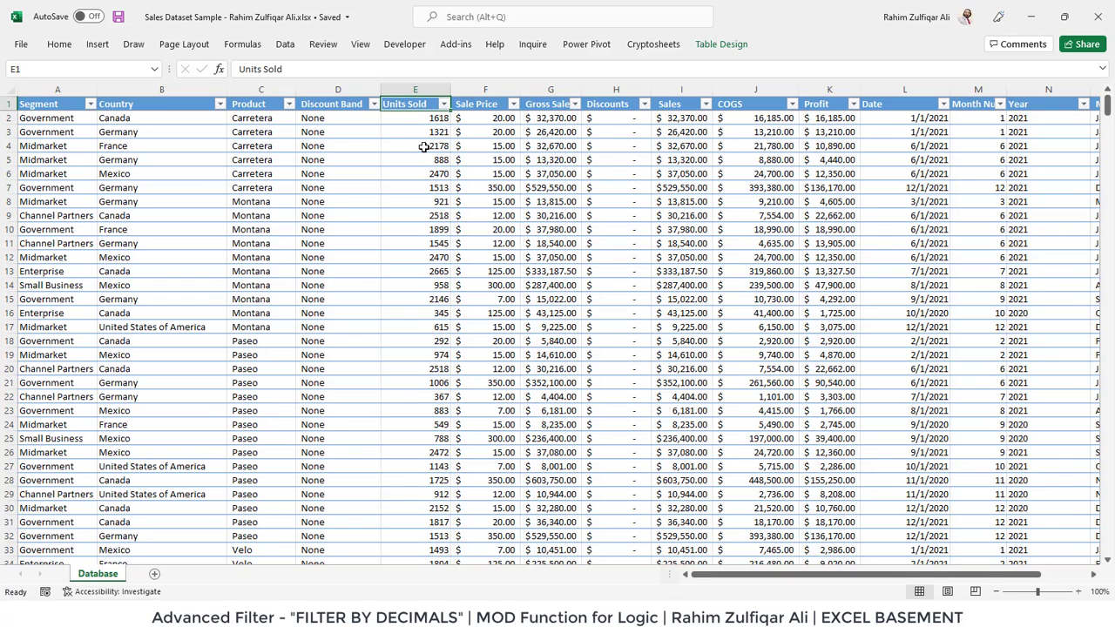
Step: Insert three blank rows above the sales table
{"action": "key", "text": "alt+h"}
{"action": "key", "text": "i"}
{"action": "key", "text": "r"}
{"action": "key", "text": "F4"}
{"action": "key", "text": "F4"}
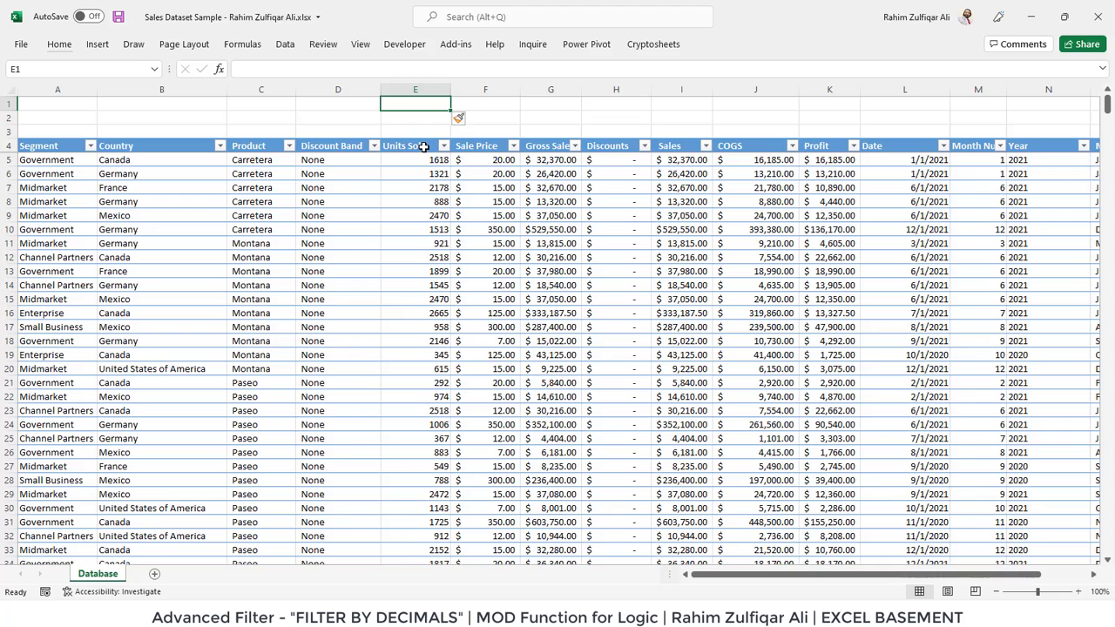
{"action": "key", "text": "F4"}
Step: Give cells E2 and E3 a grey fill as the criteria area
{"action": "key", "text": "Down"}
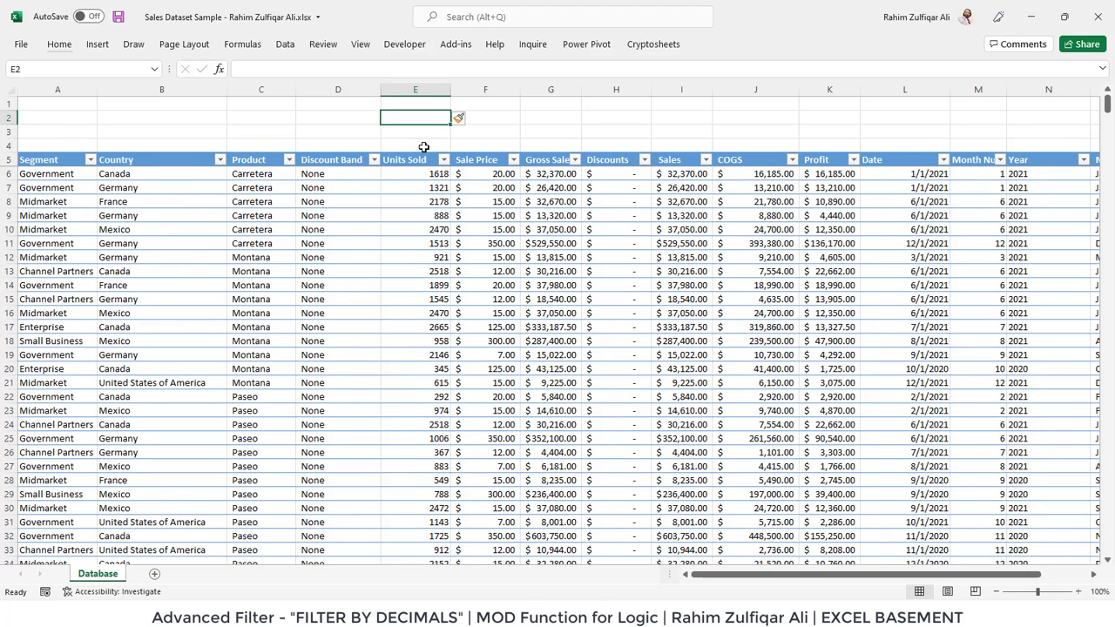
{"action": "left_click", "coordinate": [59, 43]}
{"action": "left_click", "coordinate": [228, 94]}
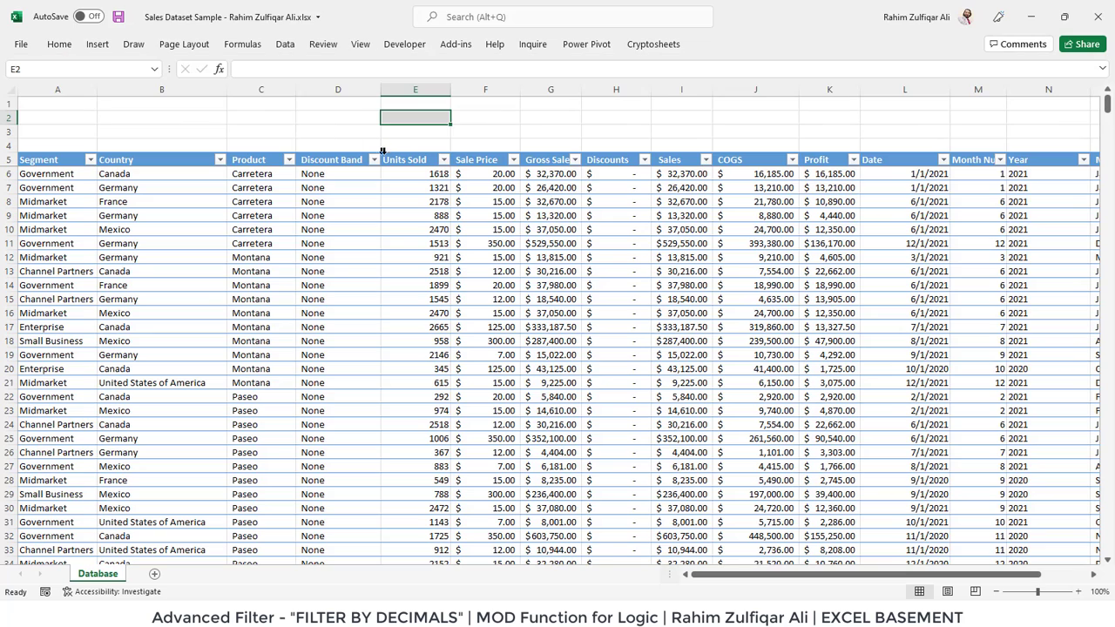
{"action": "left_click", "coordinate": [403, 134]}
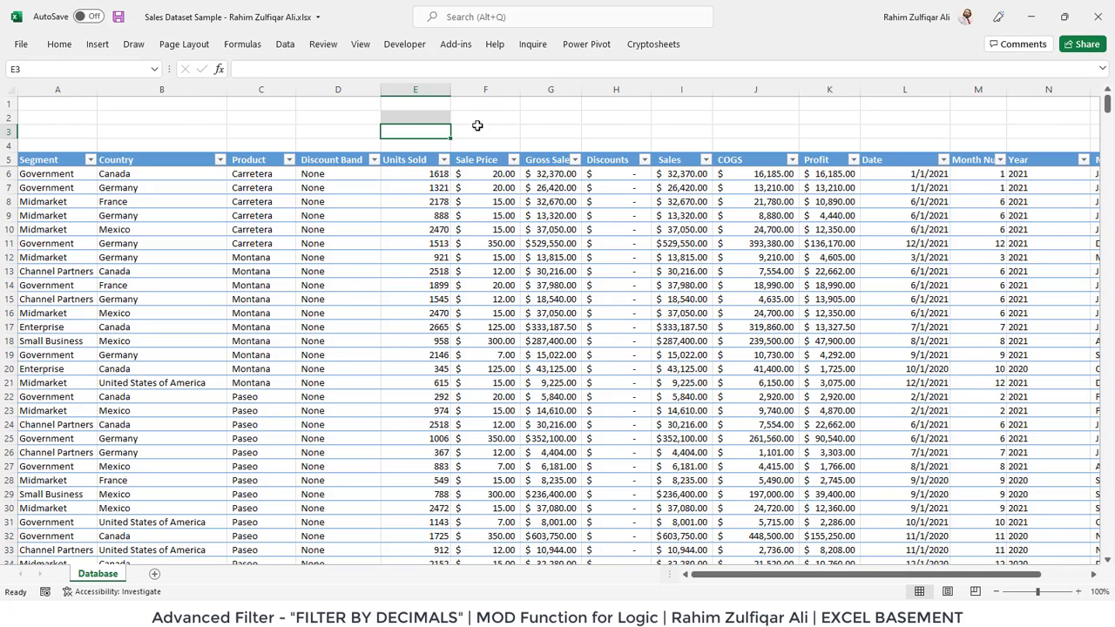
{"action": "left_click", "coordinate": [59, 45]}
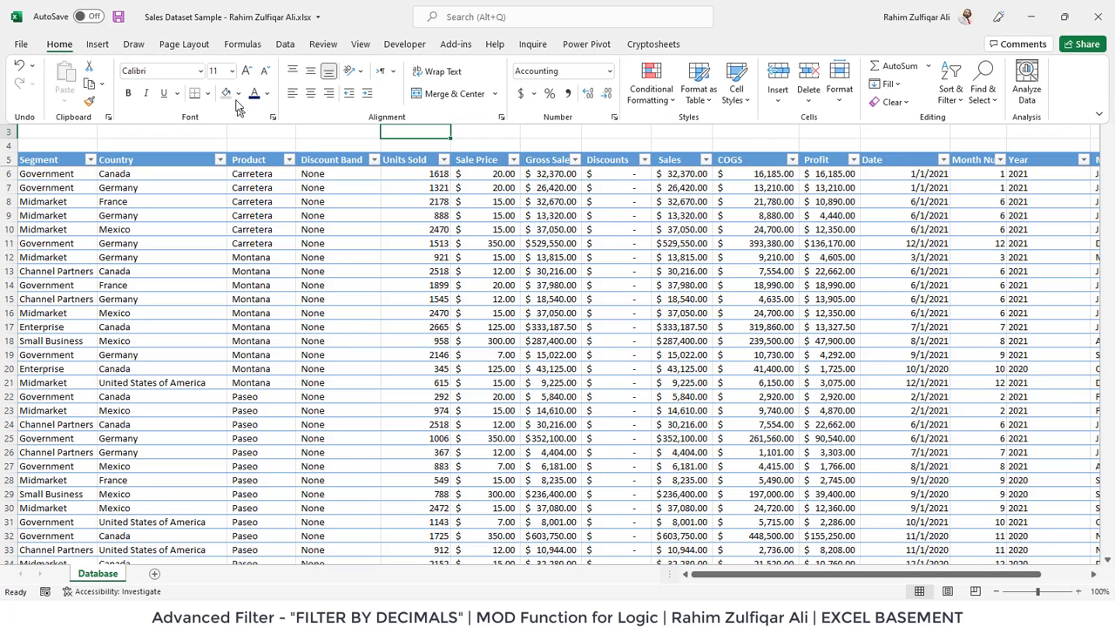
{"action": "left_click", "coordinate": [226, 94]}
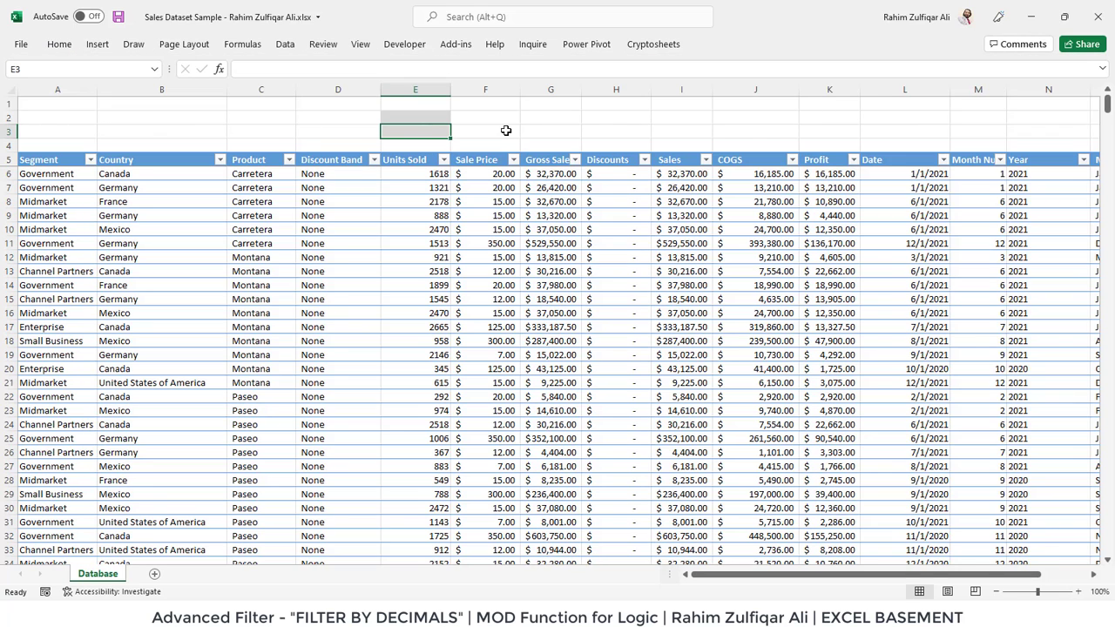
Step: Enter =MOD(E6,1)<>0 in E3 to test the first Units Sold value for decimals
{"action": "type", "text": "=MOD("}
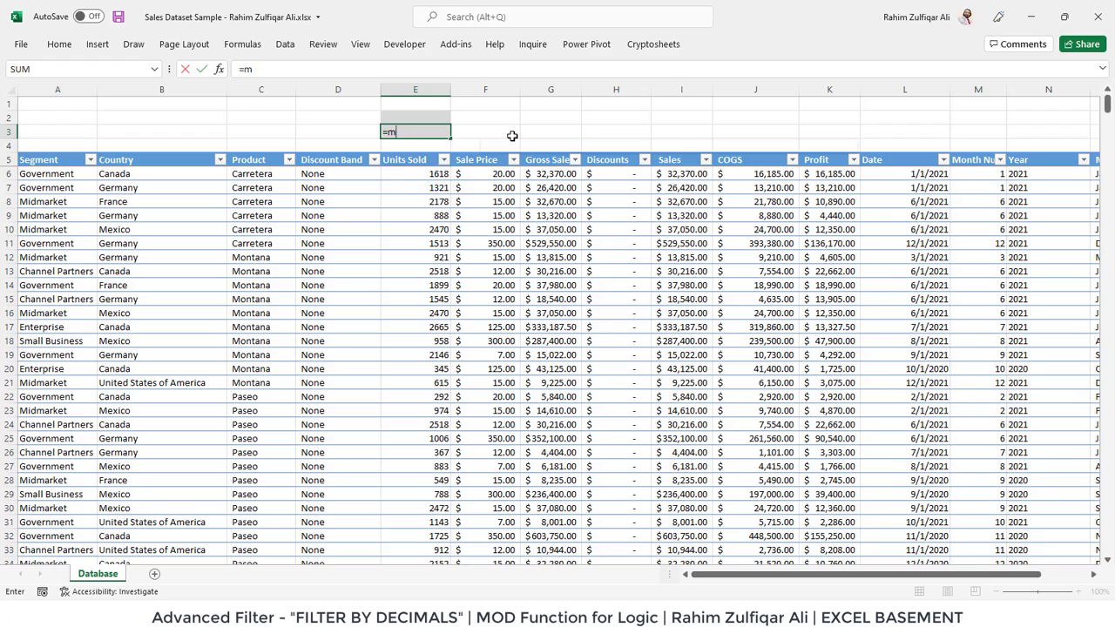
{"action": "key", "text": "Down"}
{"action": "key", "text": "Down"}
{"action": "key", "text": "Down"}
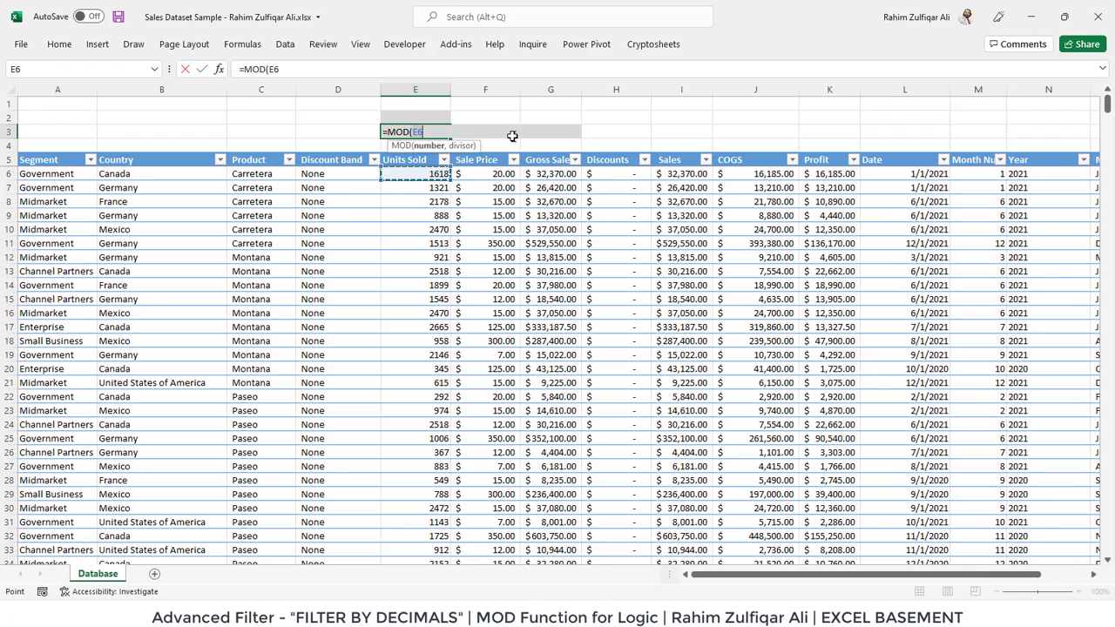
{"action": "type", "text": ",1"}
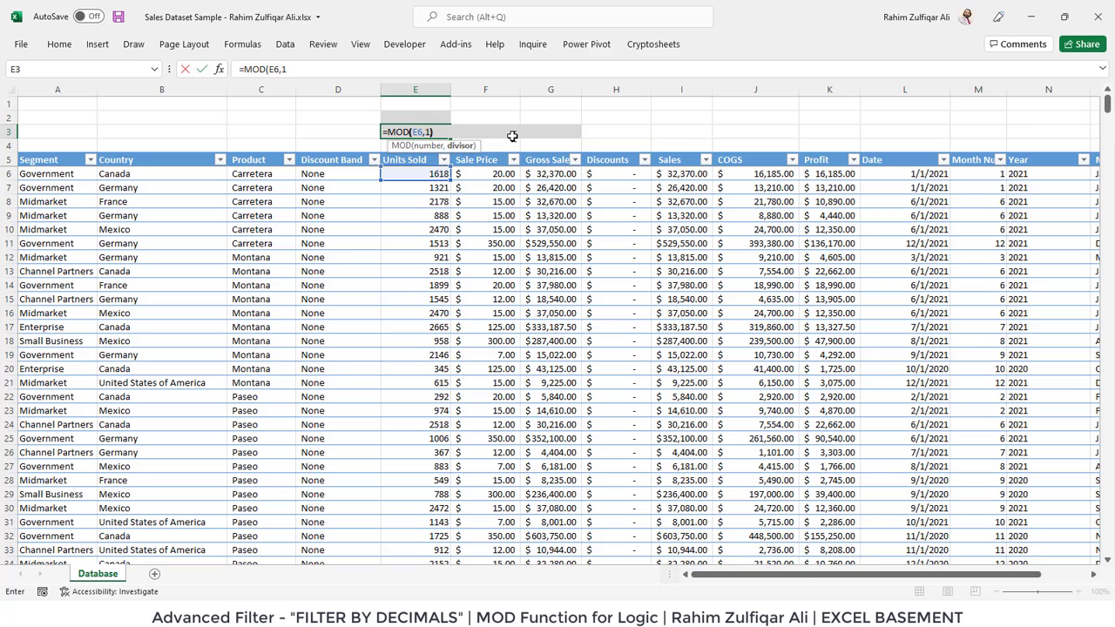
{"action": "type", "text": ")<>0"}
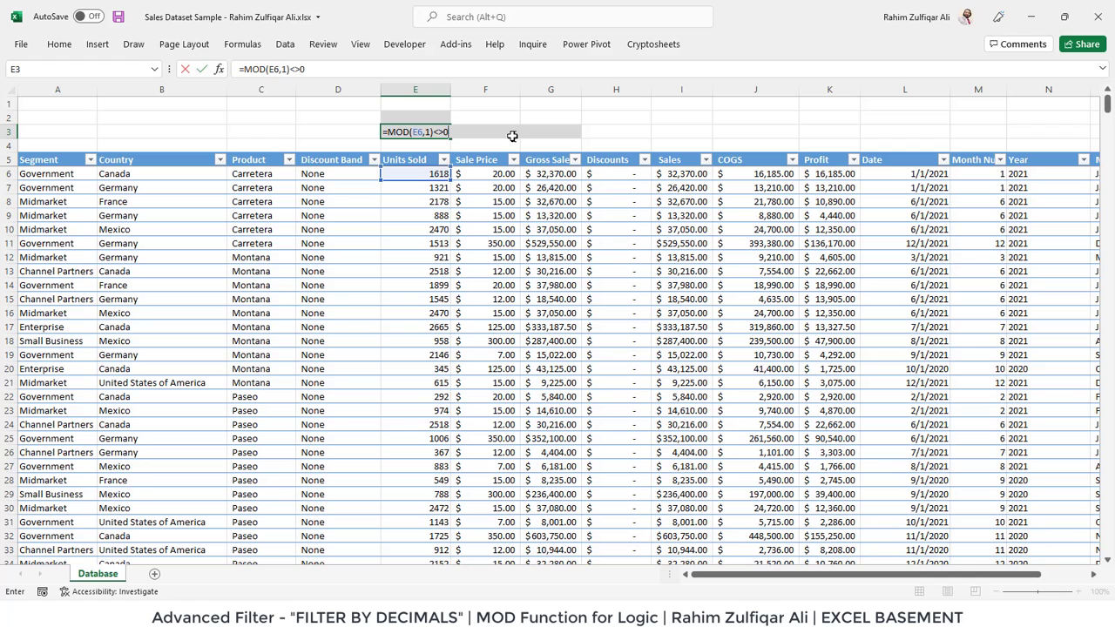
{"action": "key", "text": "Return"}
{"action": "key", "text": "Up"}
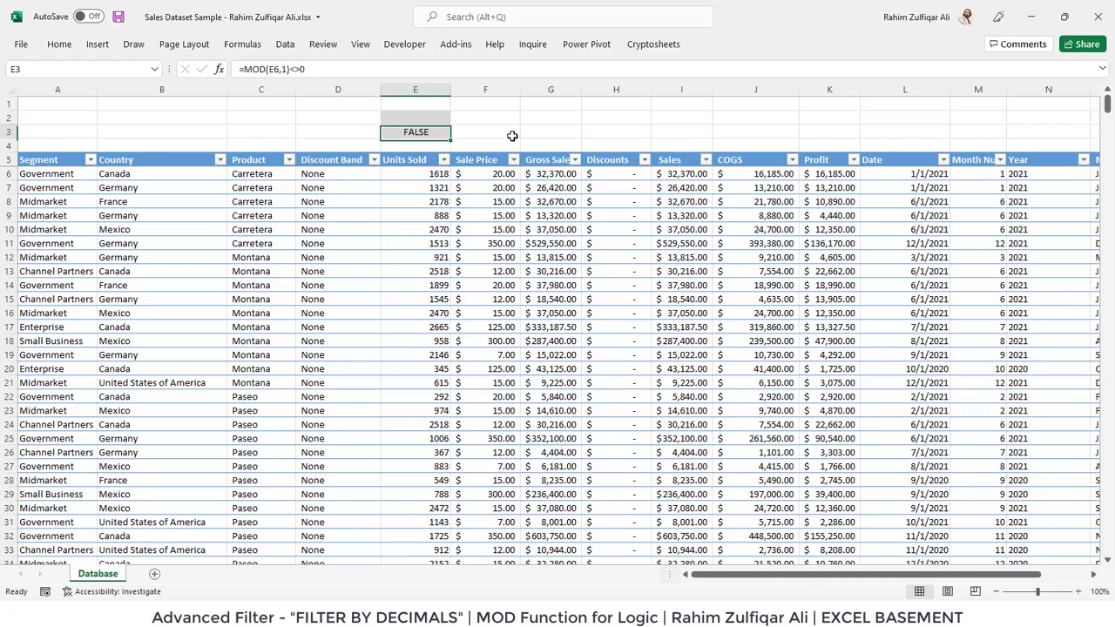
{"action": "key", "text": "Up"}
{"action": "key", "text": "Up"}
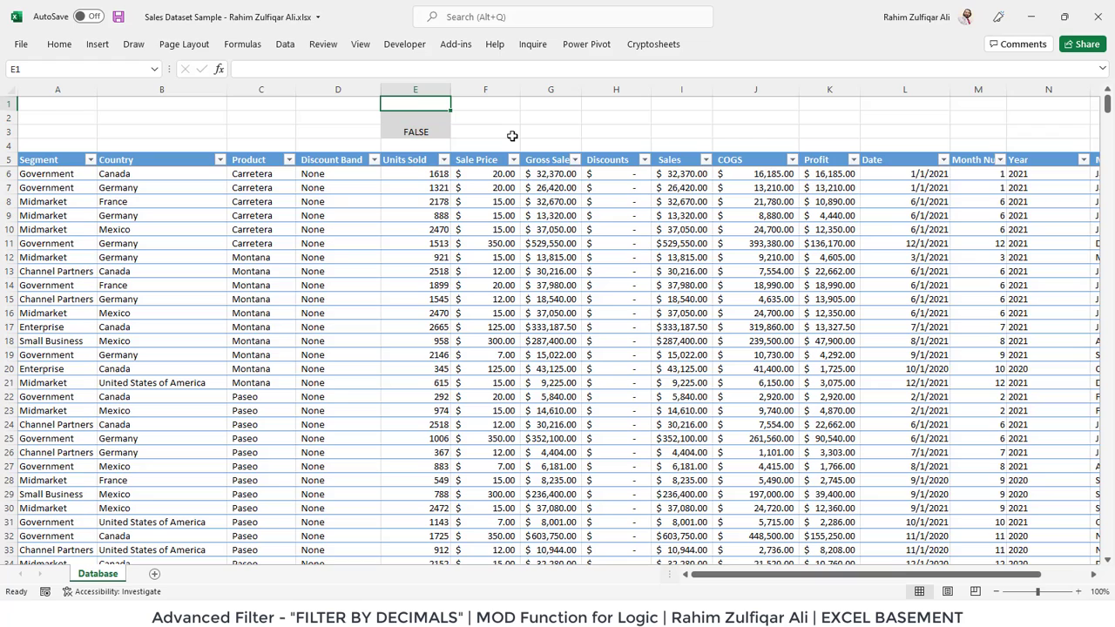
Step: Type the note 'Advance Filter: Blank cell is for field name; then we have formula' into E1
{"action": "type", "text": "Advan"}
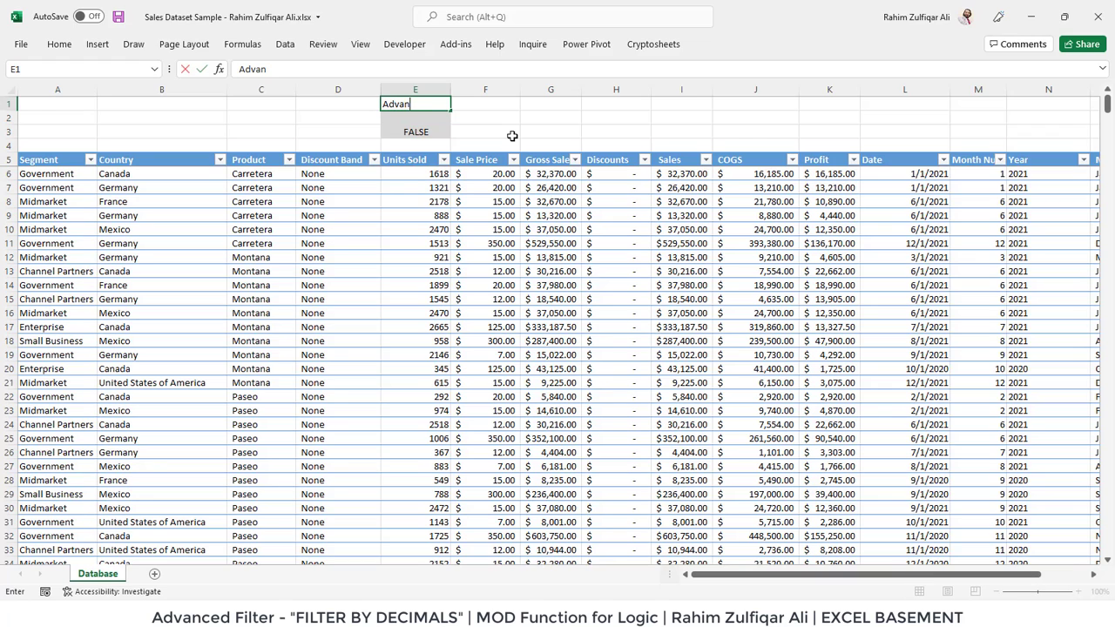
{"action": "type", "text": "ce Filter: Blank cell is "}
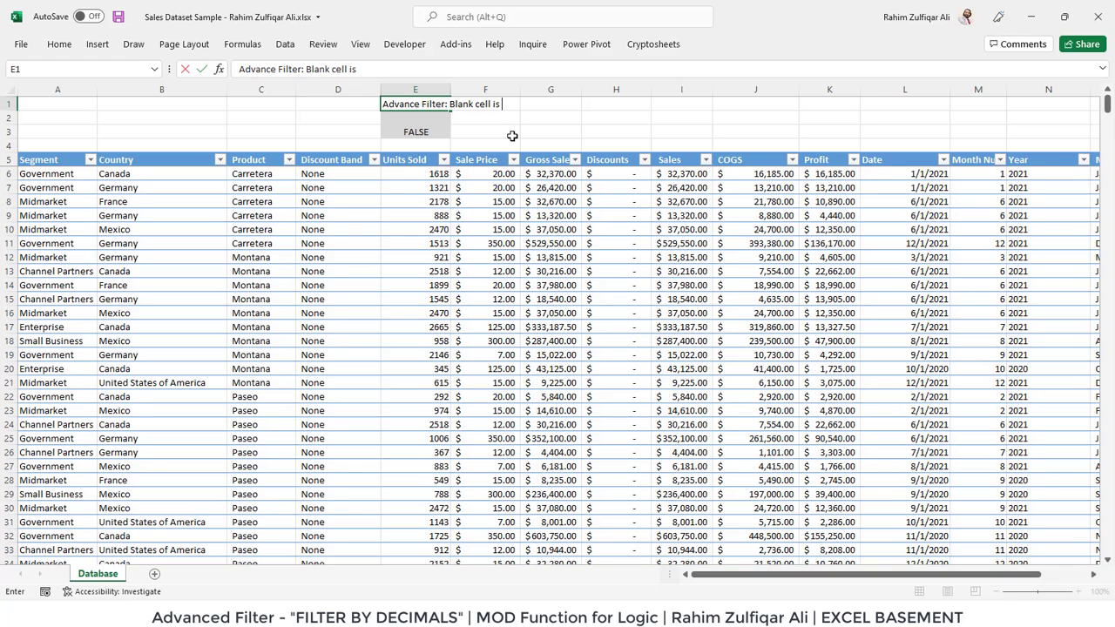
{"action": "type", "text": "for field nam"}
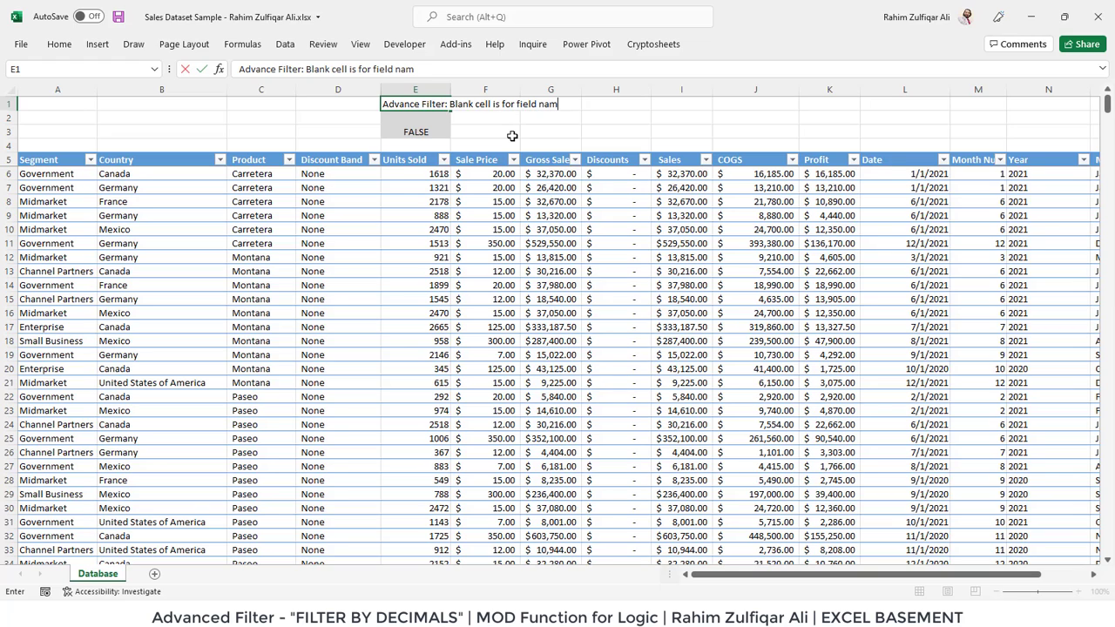
{"action": "type", "text": "e; then we have formula"}
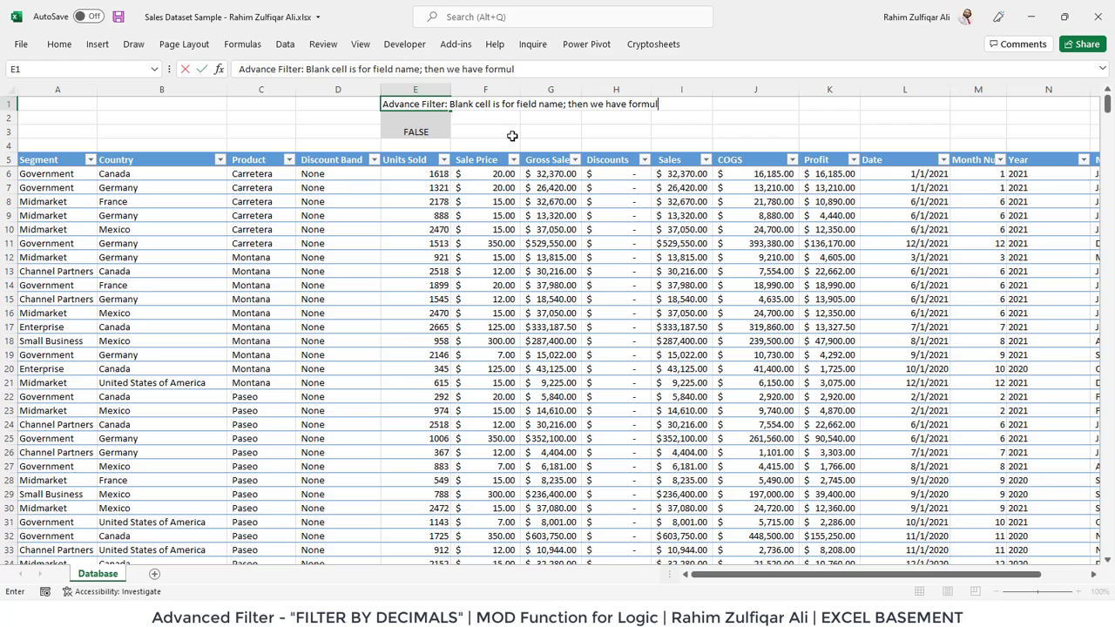
{"action": "key", "text": "Return"}
{"action": "key", "text": "Down"}
{"action": "key", "text": "Down"}
{"action": "key", "text": "Down"}
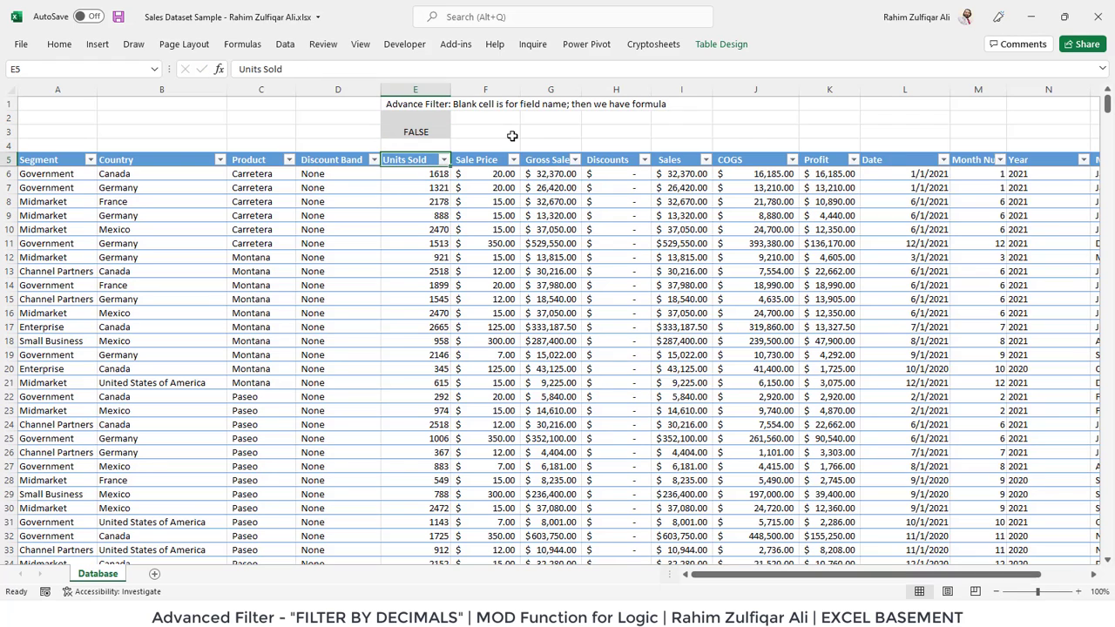
{"action": "key", "text": "Down"}
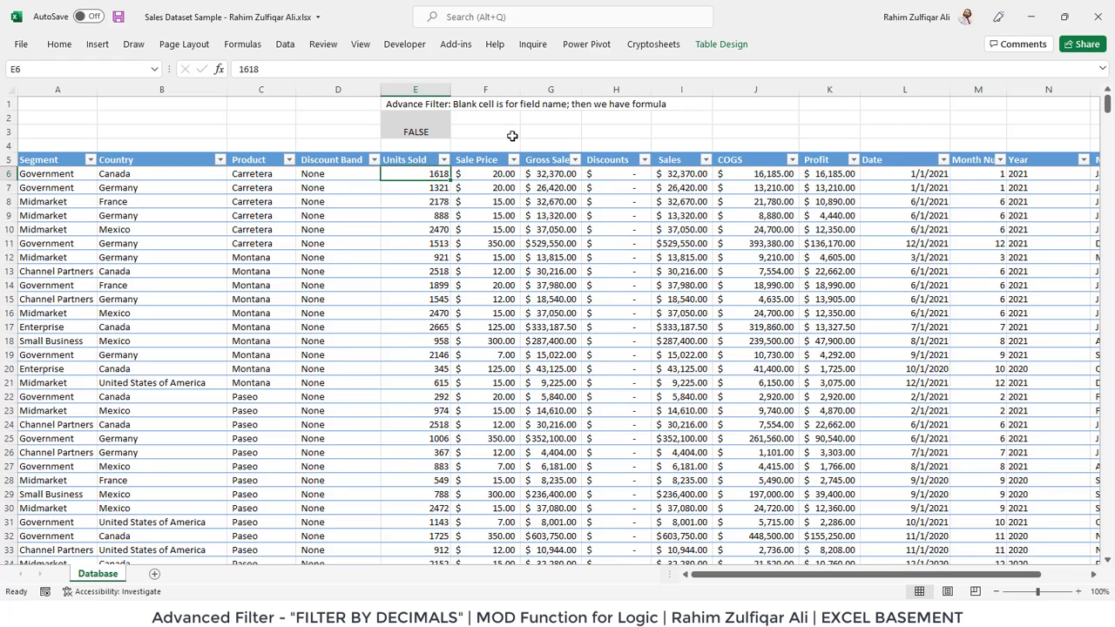
Step: Open Advanced Filter from the Data tab, with list range $A$5:$O$705
{"action": "left_click", "coordinate": [286, 48]}
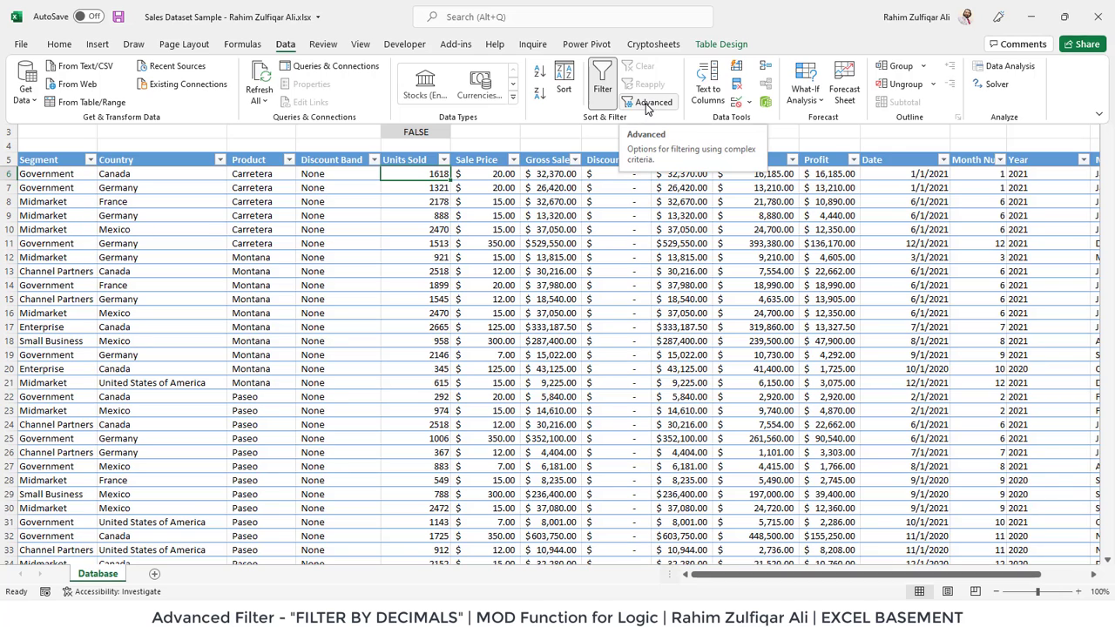
{"action": "left_click", "coordinate": [647, 103]}
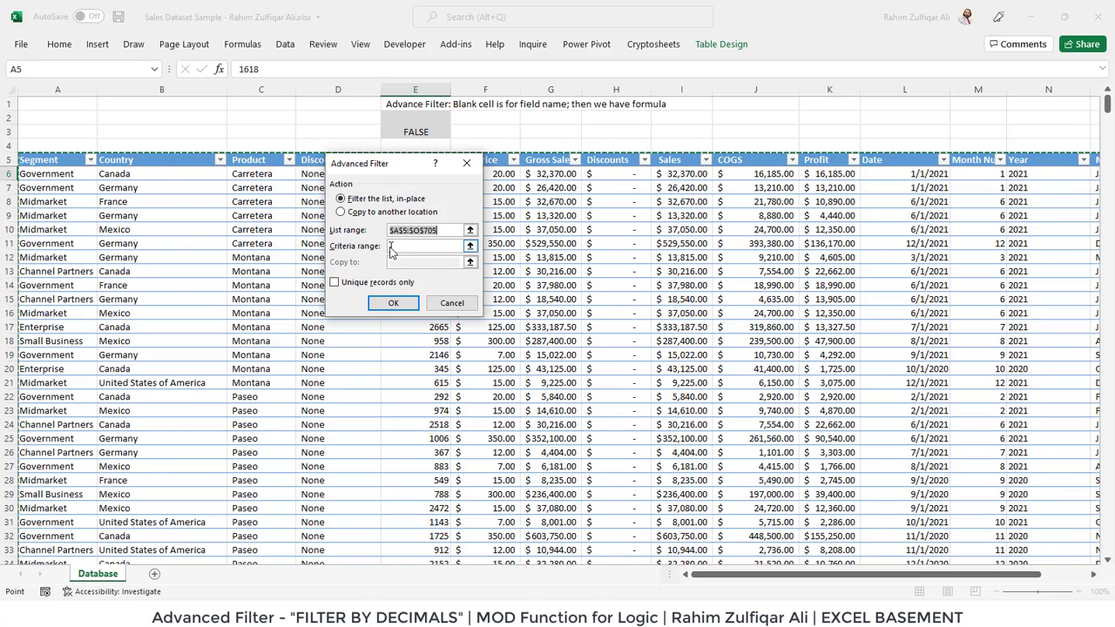
Step: Set criteria range $E$2:$E$3 and filter in place to the 34 decimal Units Sold rows
{"action": "left_click", "coordinate": [469, 247]}
{"action": "left_click_drag", "start_coordinate": [410, 114], "coordinate": [411, 131]}
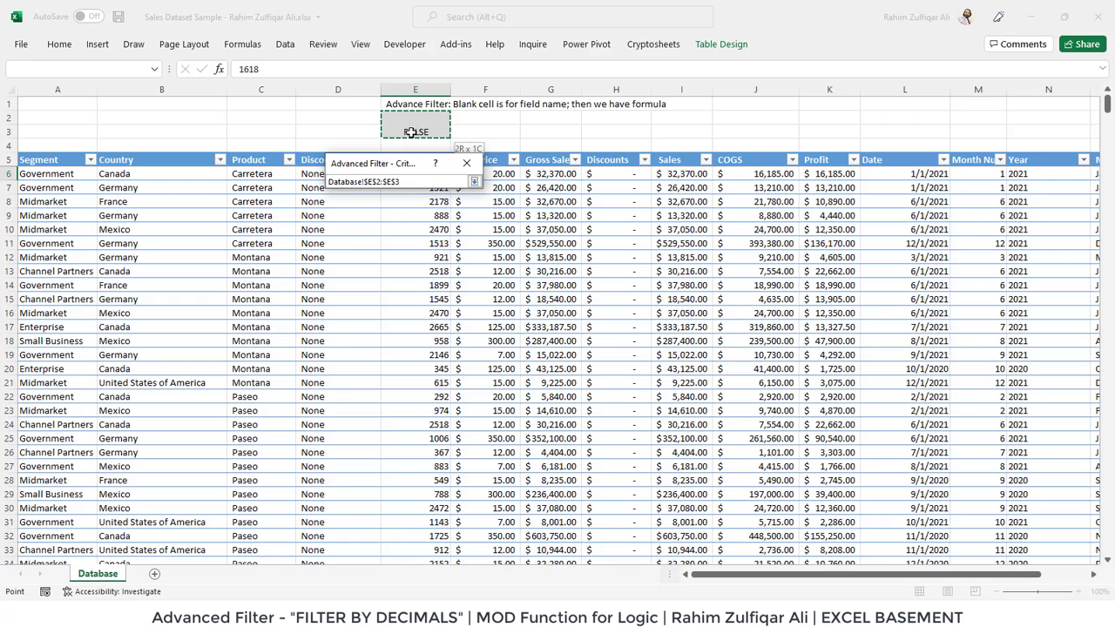
{"action": "left_click", "coordinate": [474, 181]}
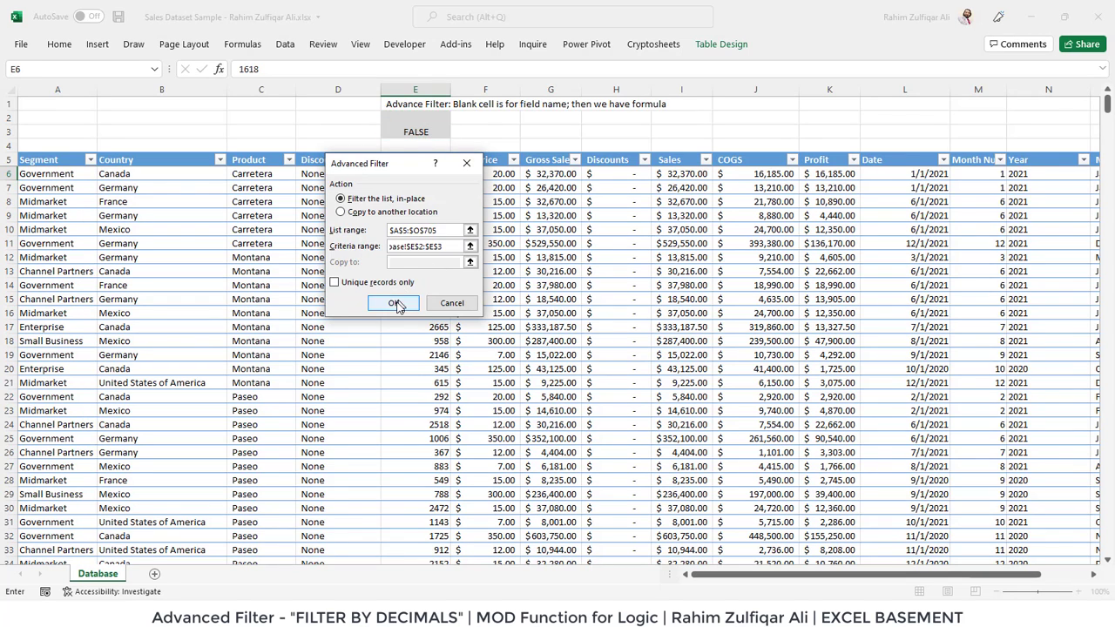
{"action": "left_click", "coordinate": [396, 304]}
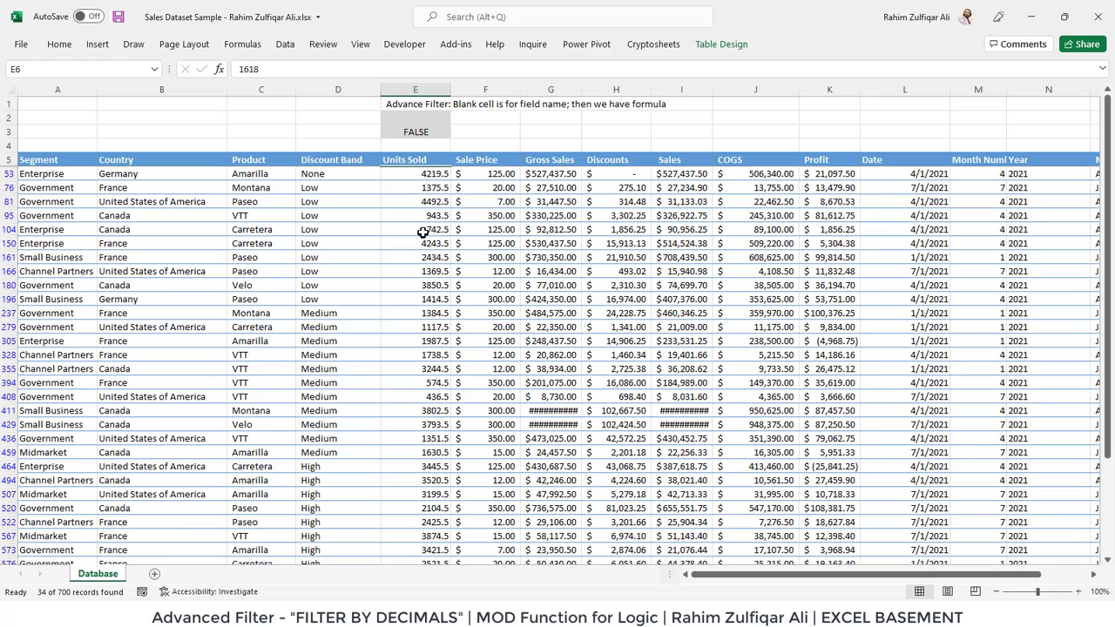
Step: Select the 34 filtered Units Sold values from E53 to E694, visible cells only
{"action": "left_click", "coordinate": [426, 215]}
{"action": "key", "text": "Up"}
{"action": "key", "text": "Up"}
{"action": "key", "text": "Up"}
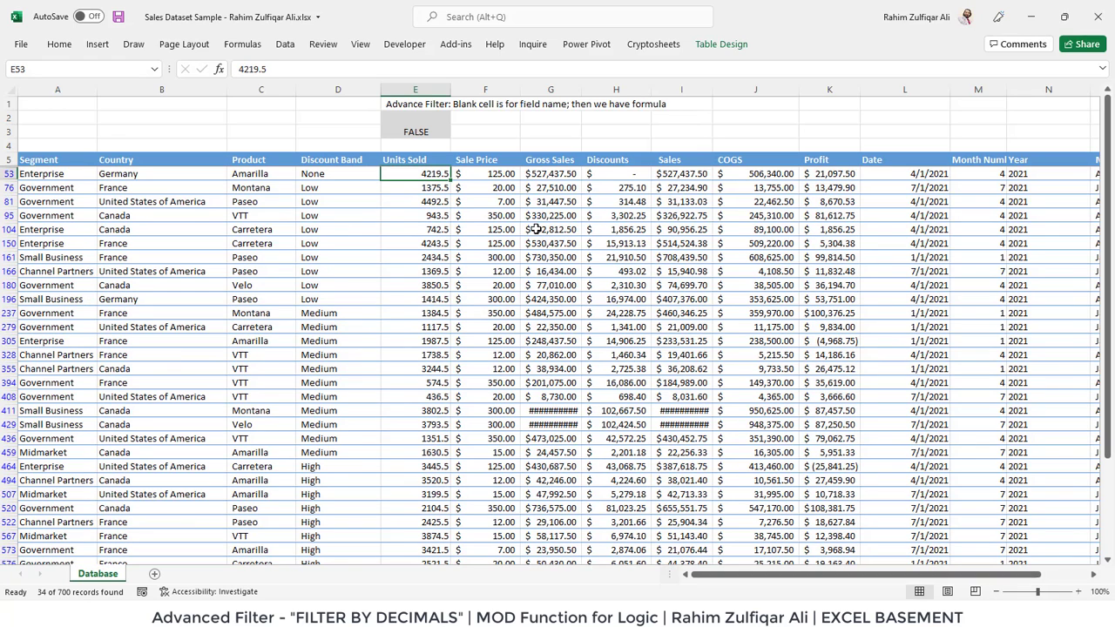
{"action": "key", "text": "ctrl+shift+Down"}
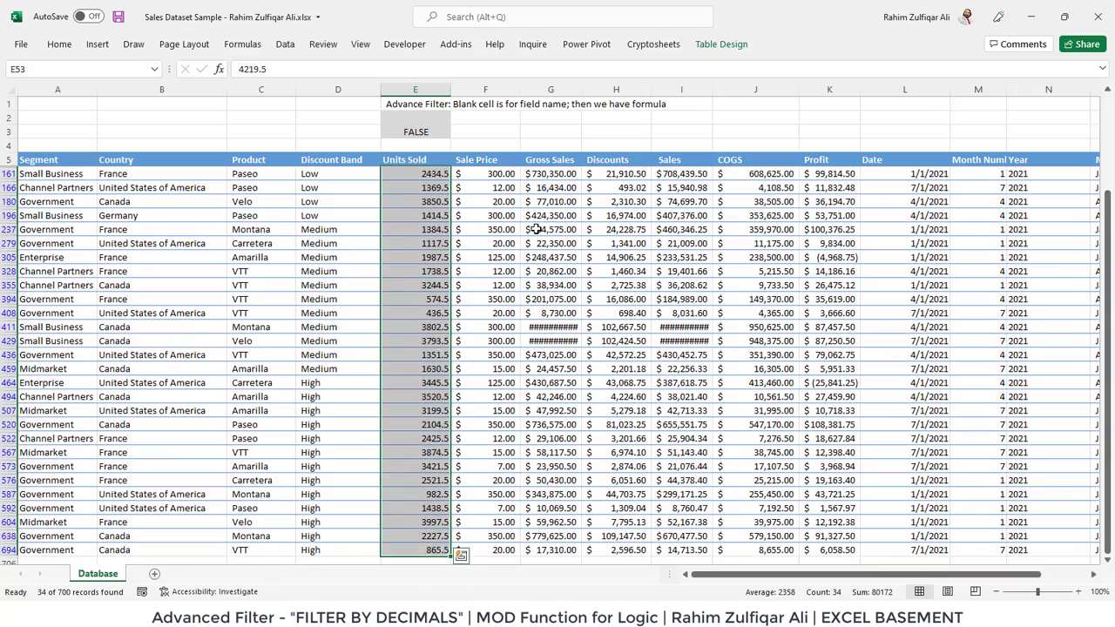
{"action": "key", "text": "Down"}
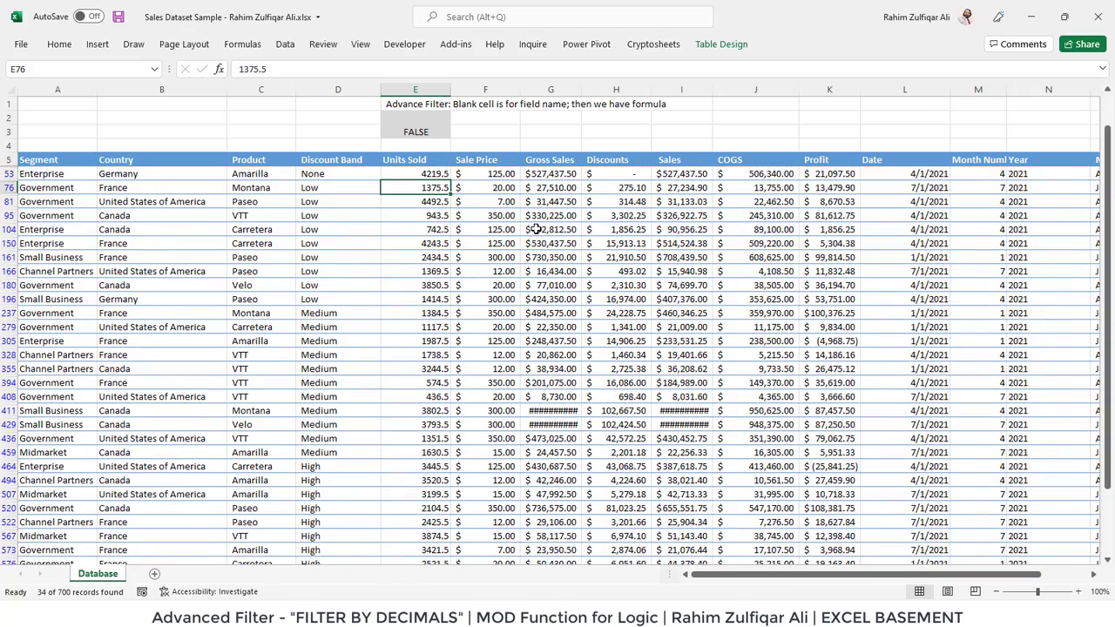
{"action": "key", "text": "Up"}
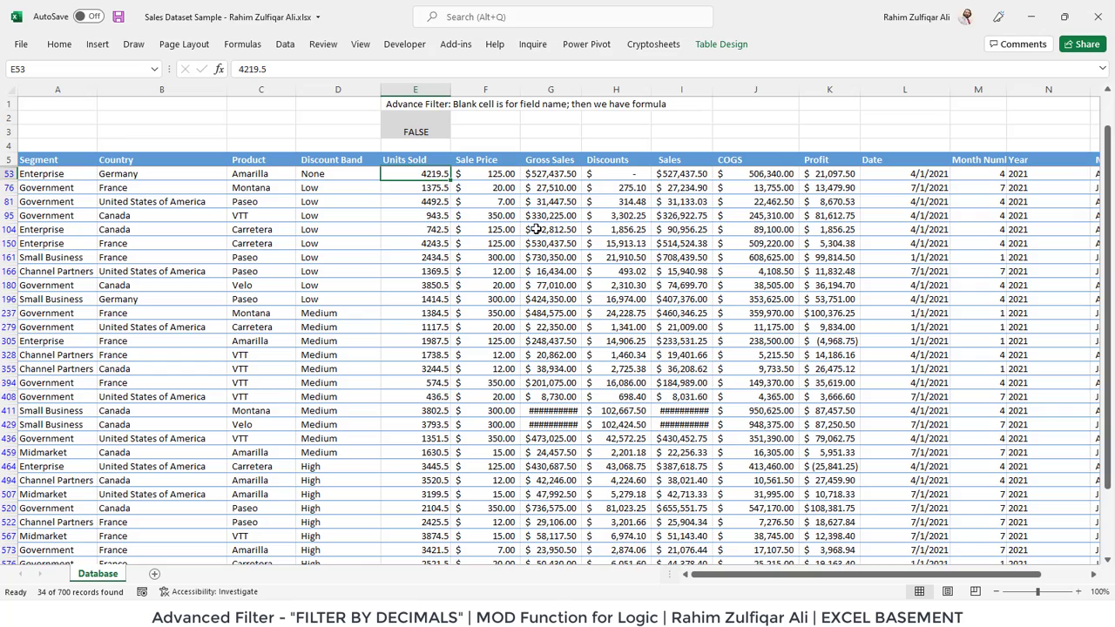
{"action": "key", "text": "ctrl+shift+Down"}
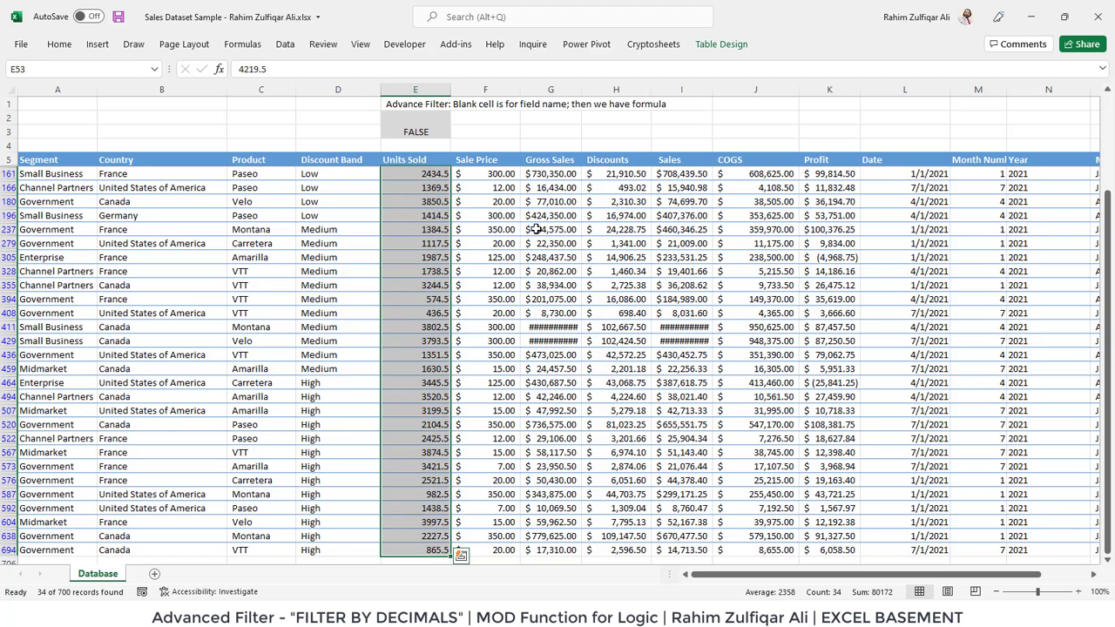
{"action": "key", "text": "ctrl+shift+Up"}
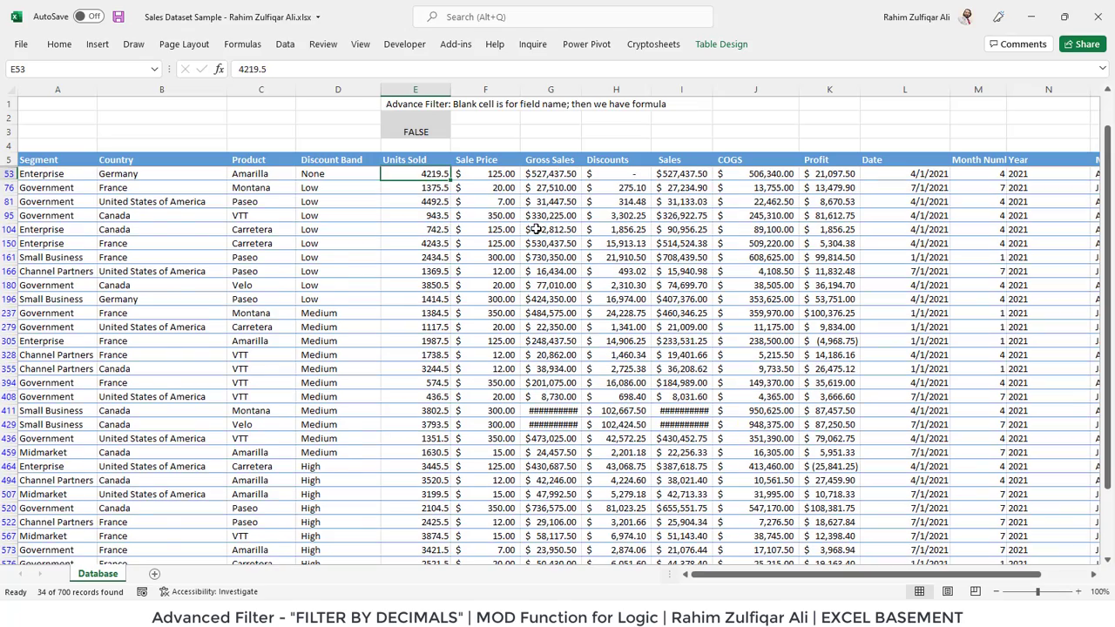
{"action": "key", "text": "ctrl+shift+Down"}
{"action": "key", "text": "ctrl+shift+Up"}
{"action": "key", "text": "ctrl+shift+Down"}
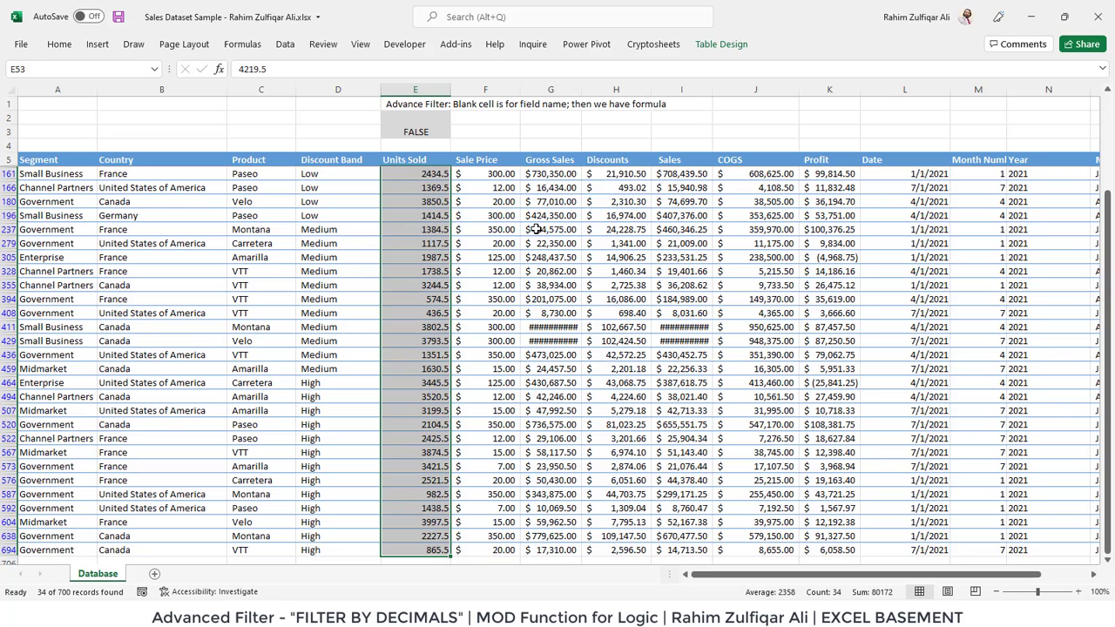
{"action": "key", "text": "alt+semicolon"}
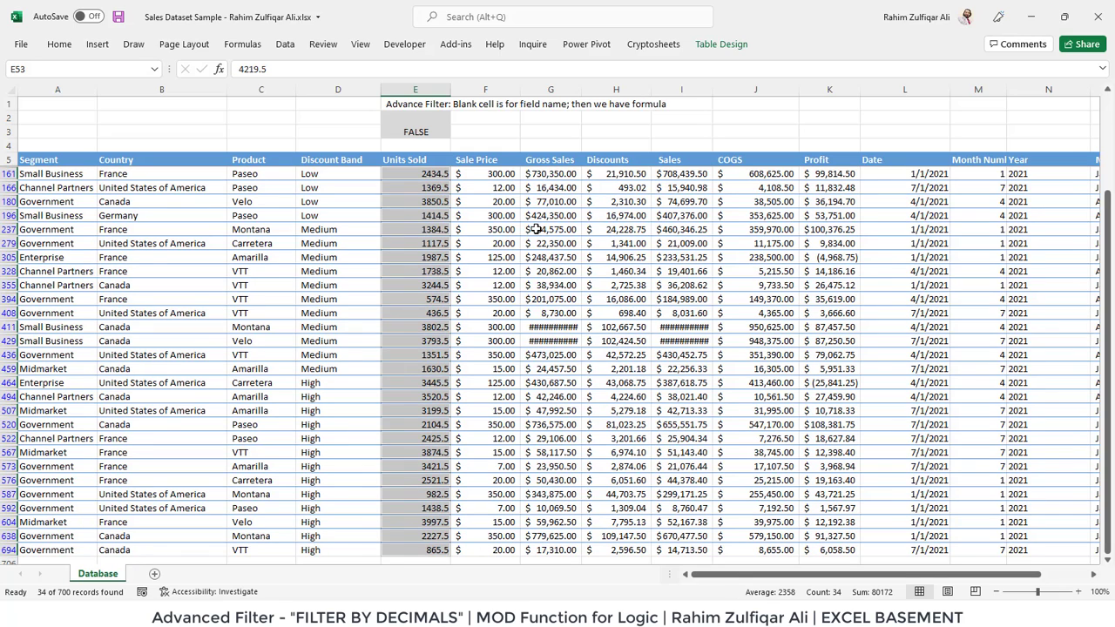
{"action": "left_click", "coordinate": [59, 43]}
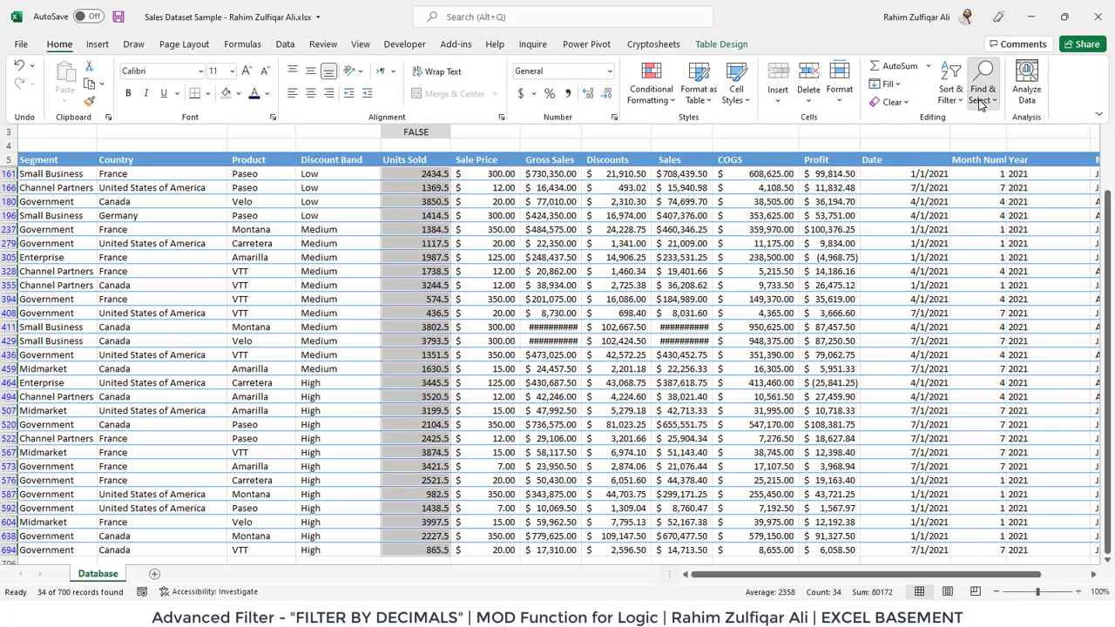
Step: Use Go To Special to limit the Units Sold selection to visible cells only
{"action": "left_click", "coordinate": [983, 92]}
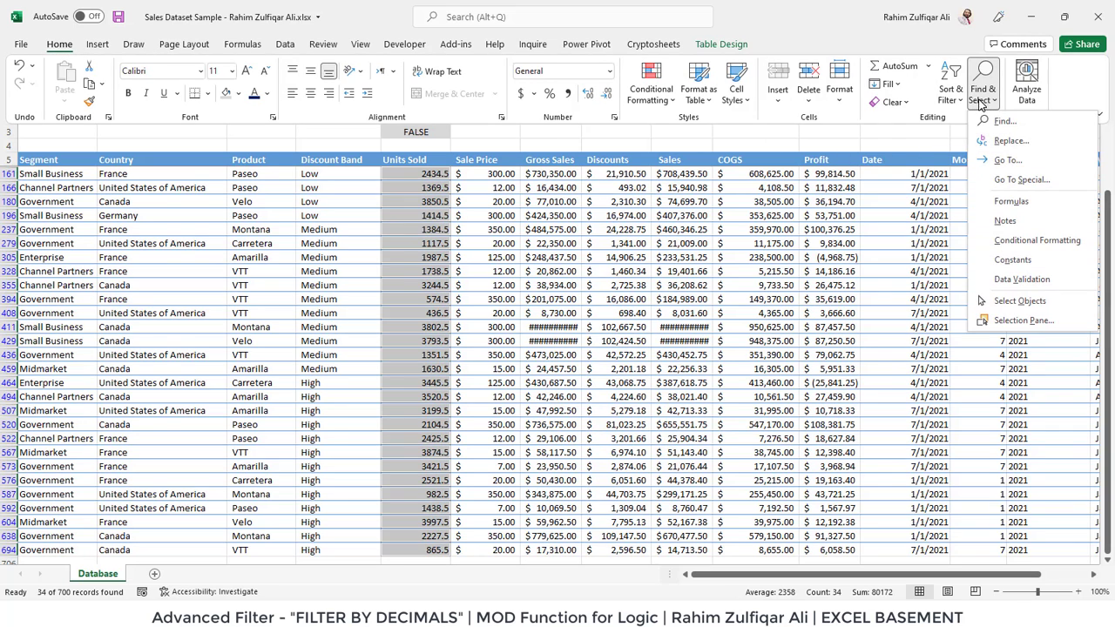
{"action": "left_click", "coordinate": [1020, 181]}
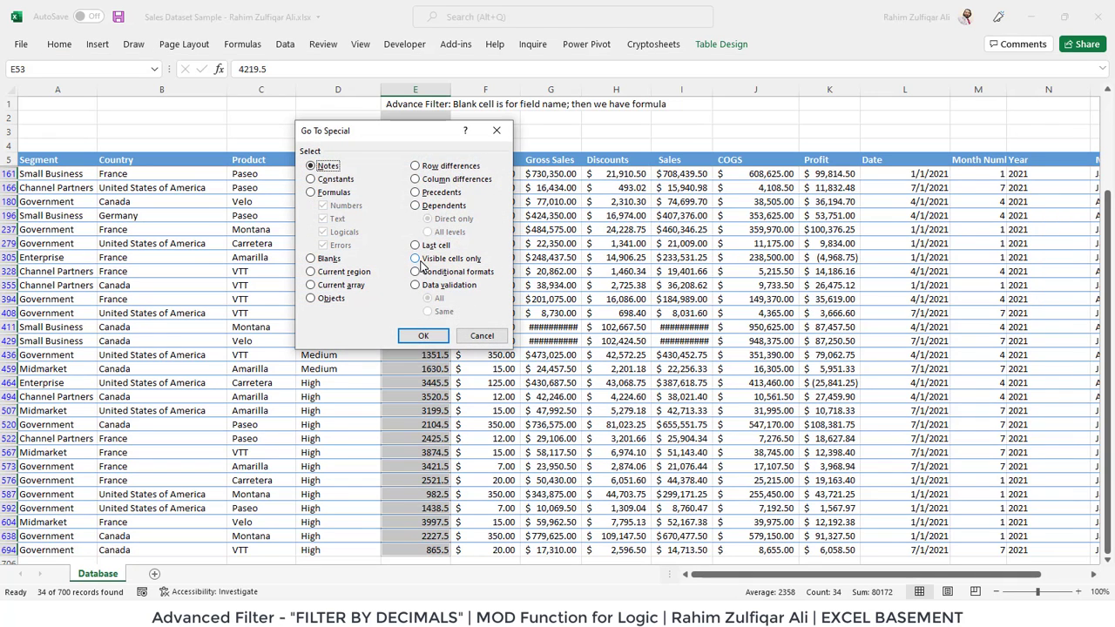
{"action": "left_click", "coordinate": [424, 260]}
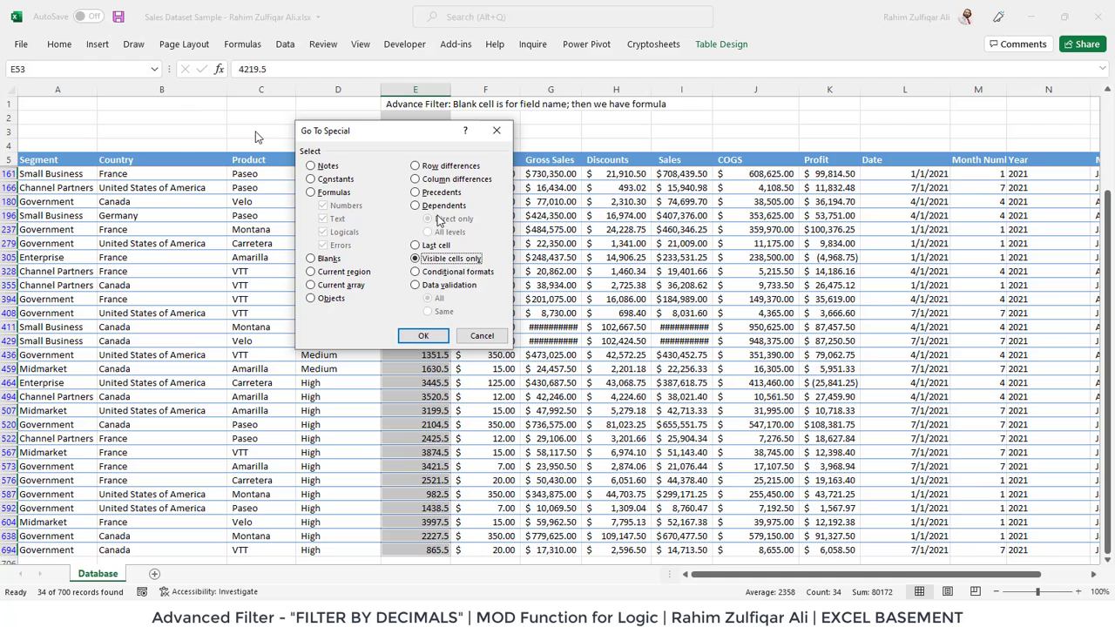
{"action": "left_click", "coordinate": [481, 336]}
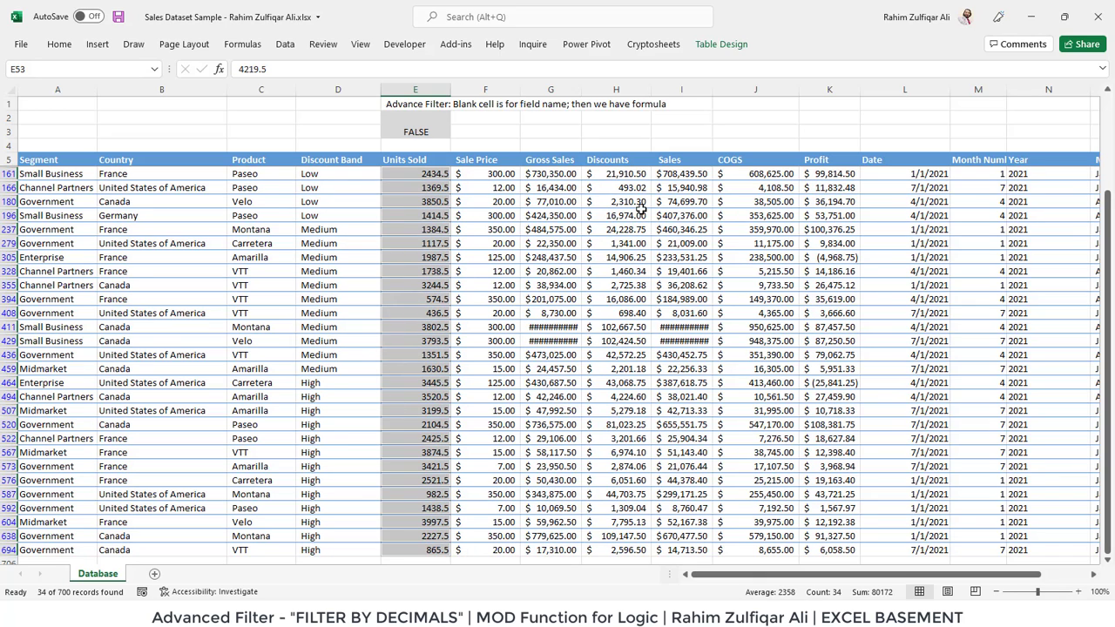
Step: Replace '.5' with nothing in the selected values, confirming 34 replacements
{"action": "key", "text": "ctrl+h"}
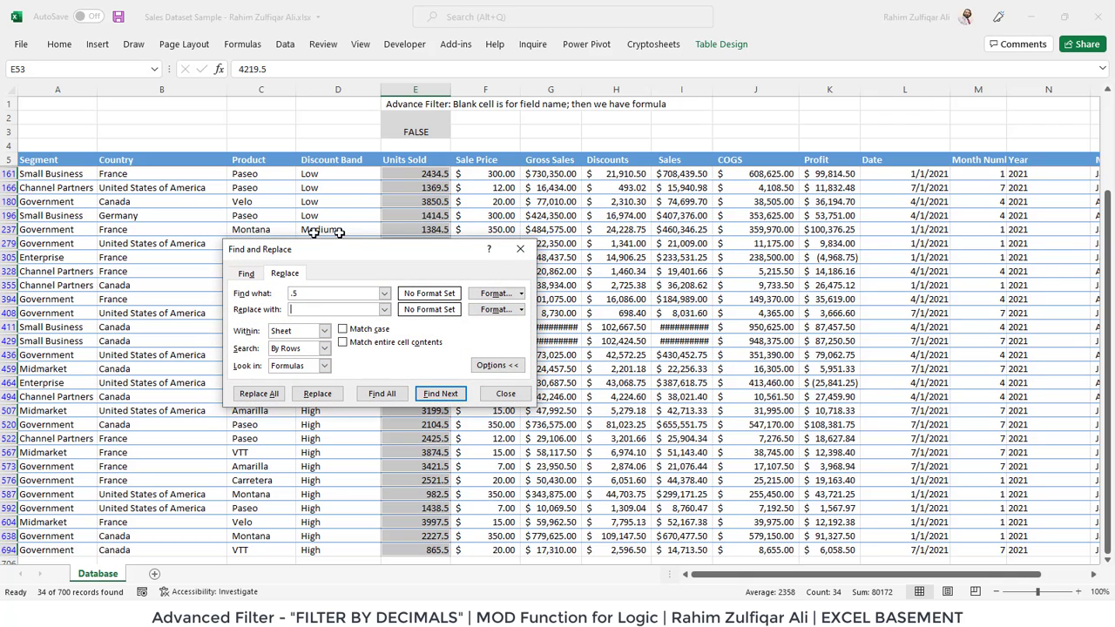
{"action": "left_click_drag", "start_coordinate": [304, 254], "coordinate": [516, 170]}
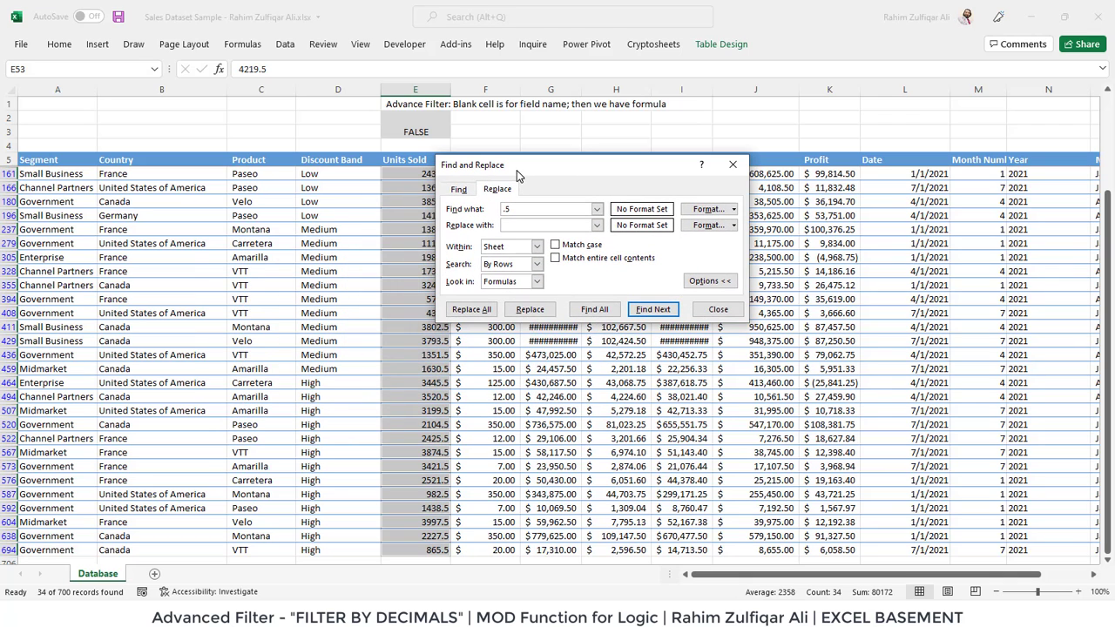
{"action": "left_click", "coordinate": [512, 224]}
{"action": "left_click_drag", "start_coordinate": [484, 168], "coordinate": [631, 176]}
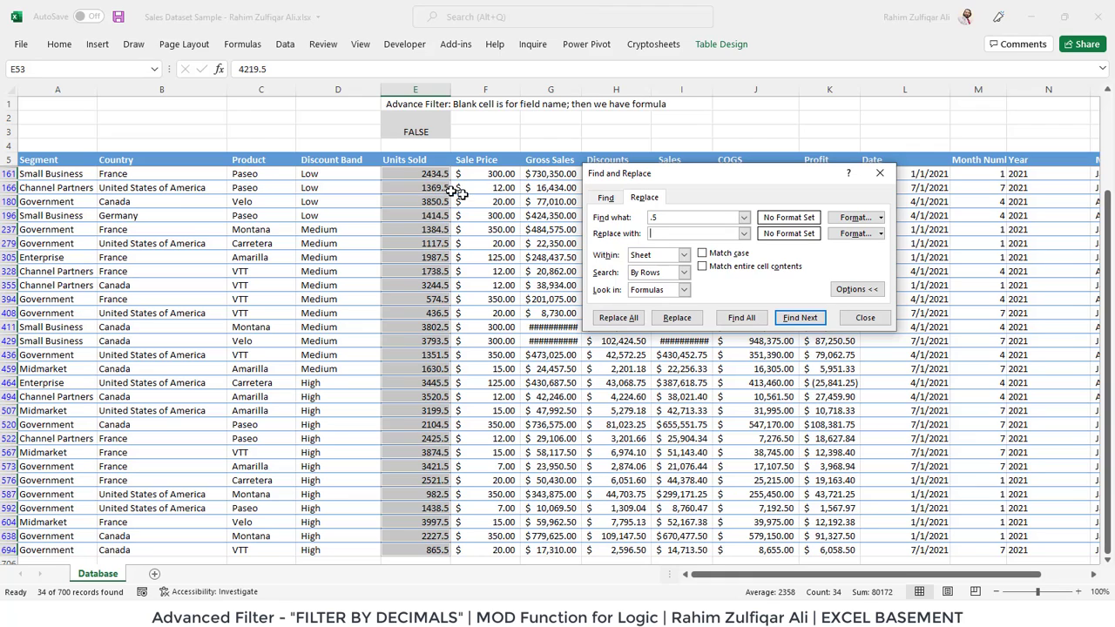
{"action": "left_click", "coordinate": [659, 216]}
{"action": "left_click", "coordinate": [651, 234]}
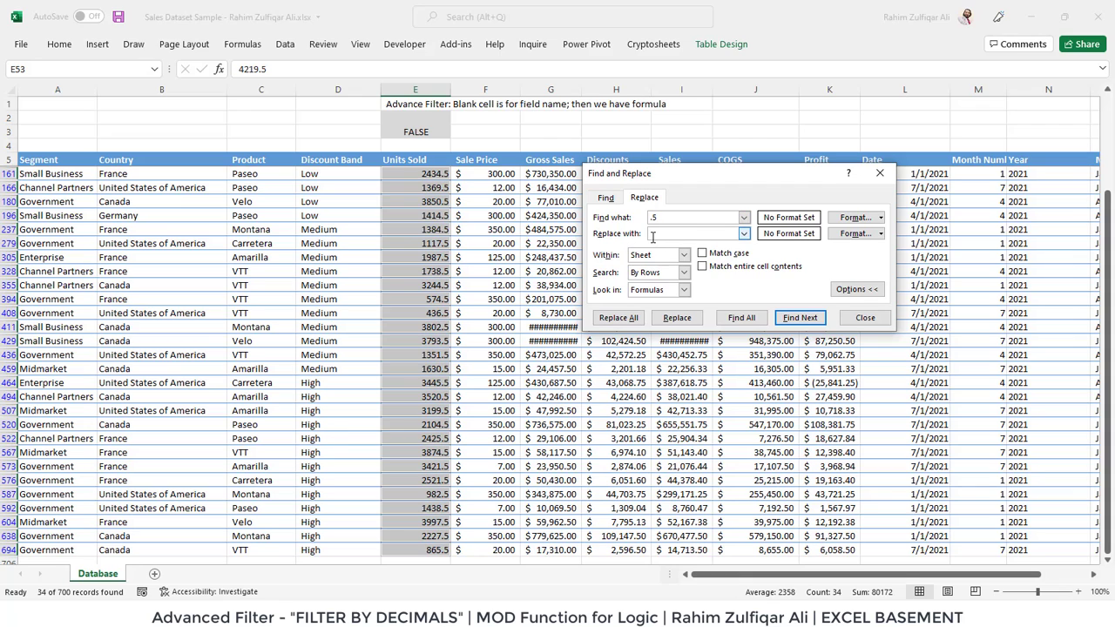
{"action": "left_click", "coordinate": [619, 322]}
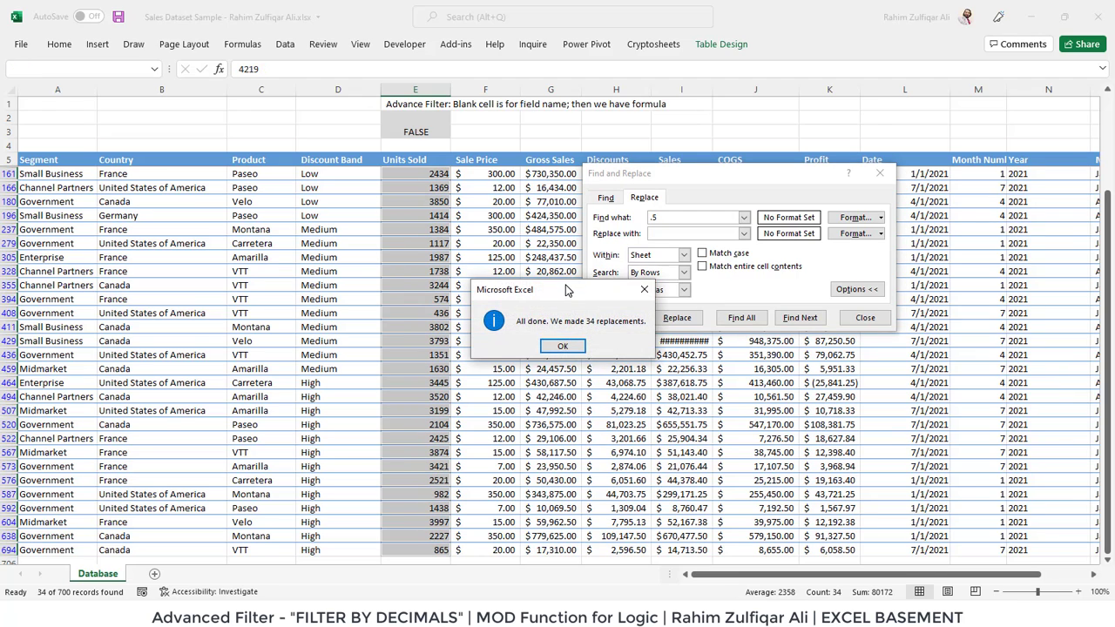
{"action": "left_click_drag", "start_coordinate": [567, 290], "coordinate": [451, 234]}
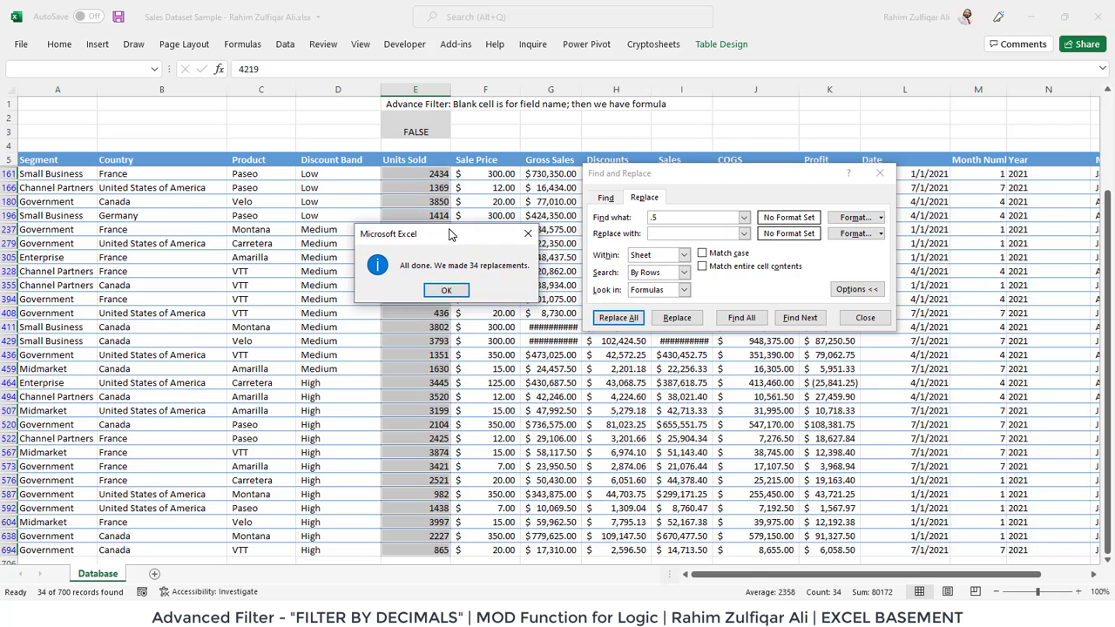
{"action": "left_click", "coordinate": [444, 289]}
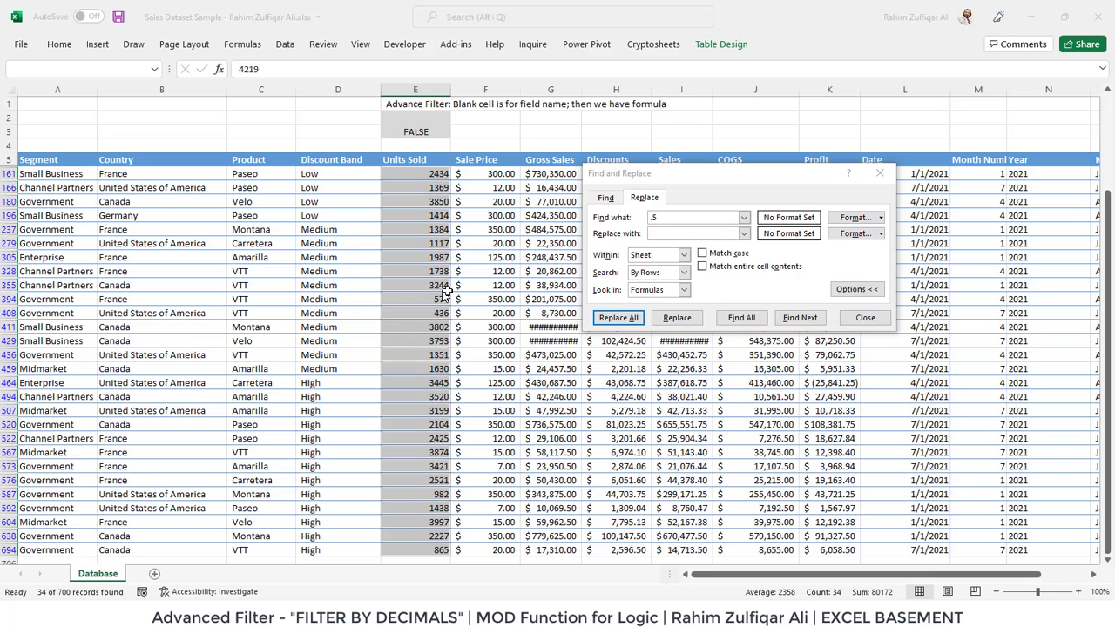
Step: Close Find and Replace and clear the advanced filter so all 700 rows show
{"action": "left_click", "coordinate": [864, 317]}
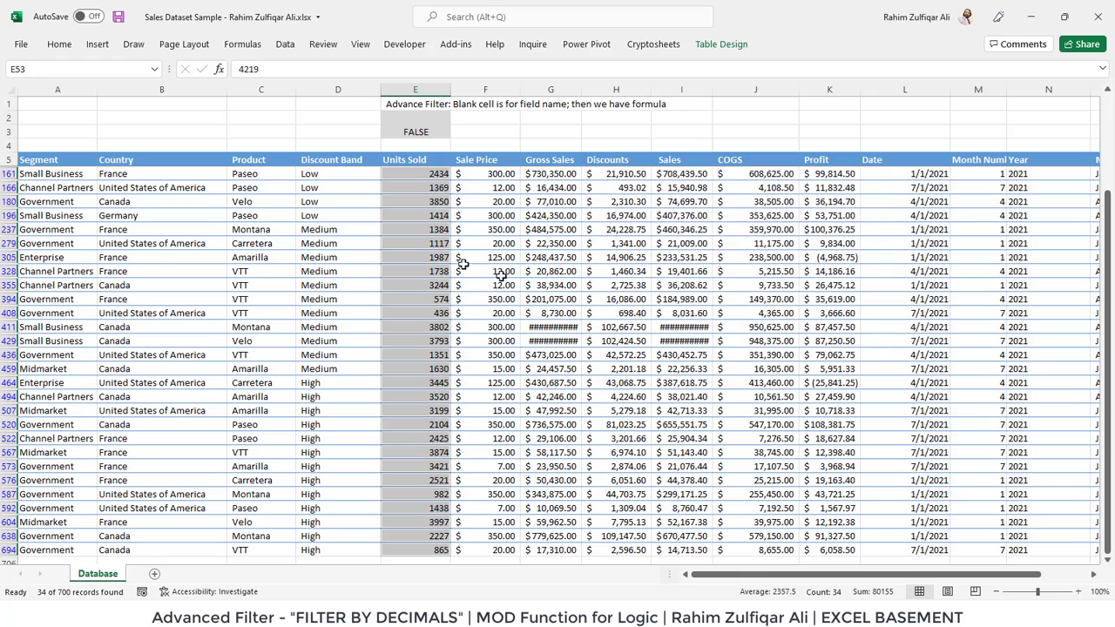
{"action": "left_click", "coordinate": [439, 257]}
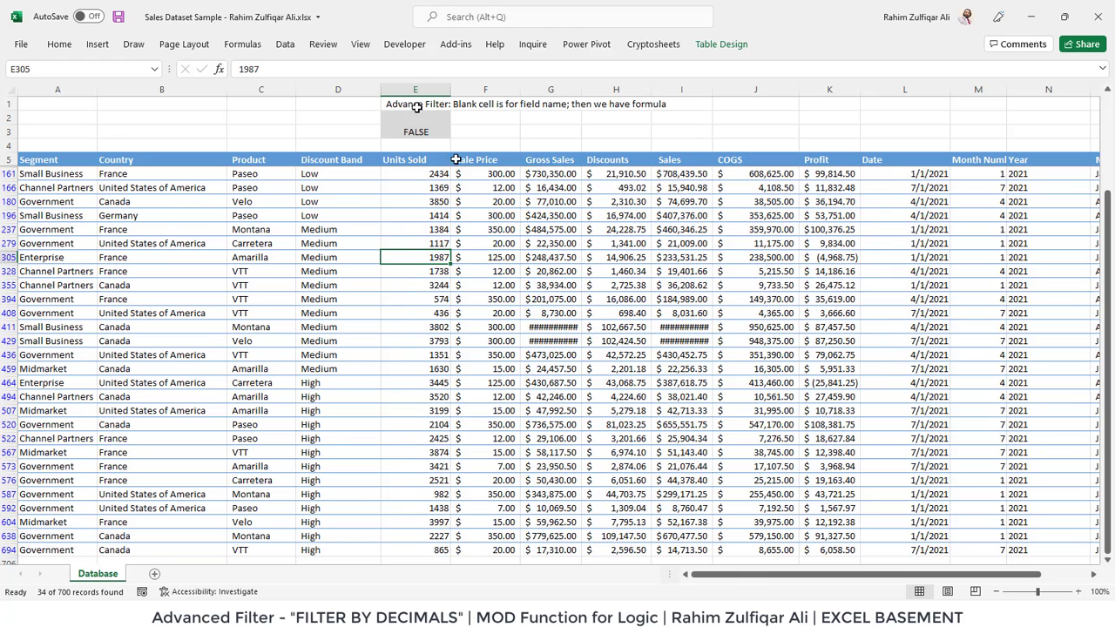
{"action": "left_click", "coordinate": [285, 44]}
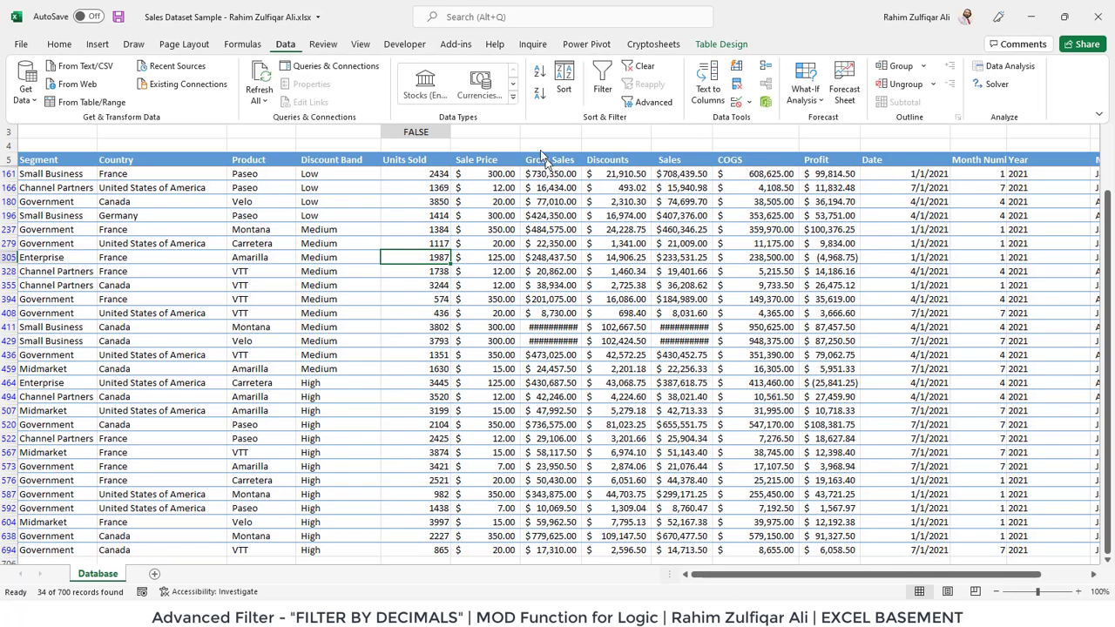
{"action": "left_click", "coordinate": [602, 98]}
Step: Check the Units Sold filter list to confirm only whole numbers remain
{"action": "left_click", "coordinate": [379, 215]}
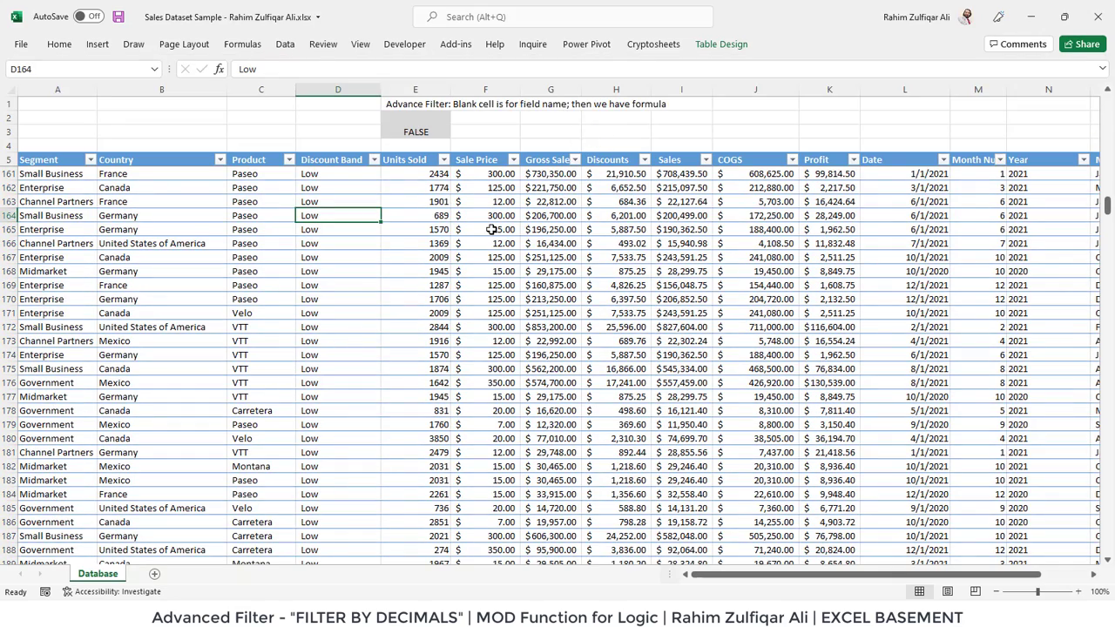
{"action": "key", "text": "ctrl+Up"}
{"action": "key", "text": "Down"}
{"action": "key", "text": "Right"}
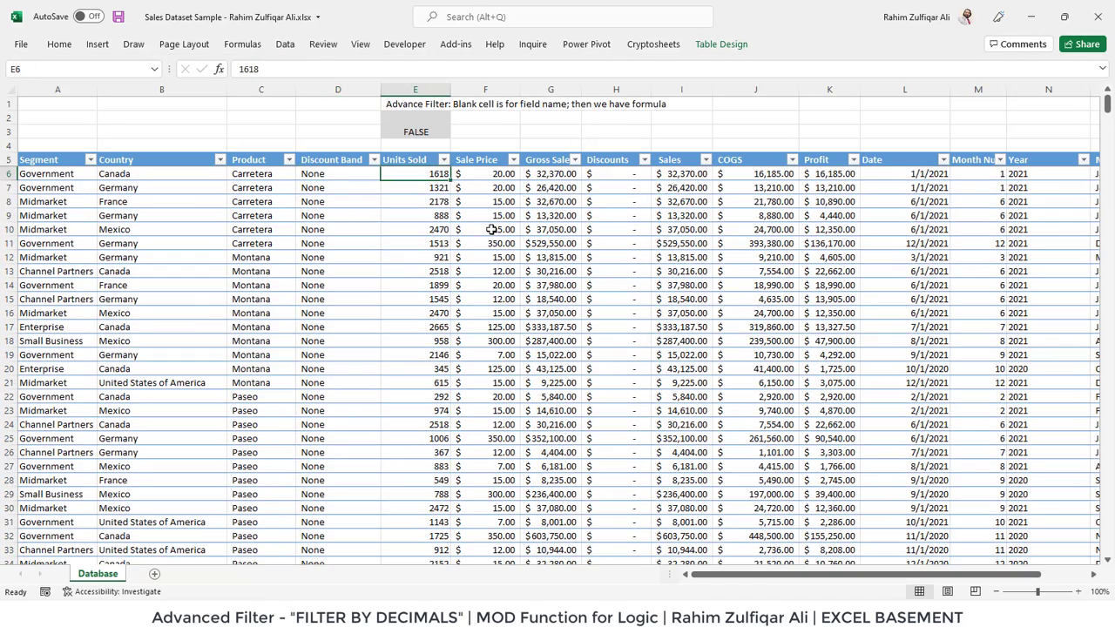
{"action": "key", "text": "ctrl+shift+Down"}
{"action": "key", "text": "ctrl+Up"}
{"action": "key", "text": "alt+Down"}
{"action": "key", "text": "Down"}
{"action": "key", "text": "Down"}
{"action": "key", "text": "Down"}
{"action": "key", "text": "Down"}
{"action": "key", "text": "Down"}
{"action": "key", "text": "Down"}
{"action": "key", "text": "Down"}
{"action": "key", "text": "Down"}
{"action": "key", "text": "Down"}
{"action": "key", "text": "Down"}
{"action": "key", "text": "Down"}
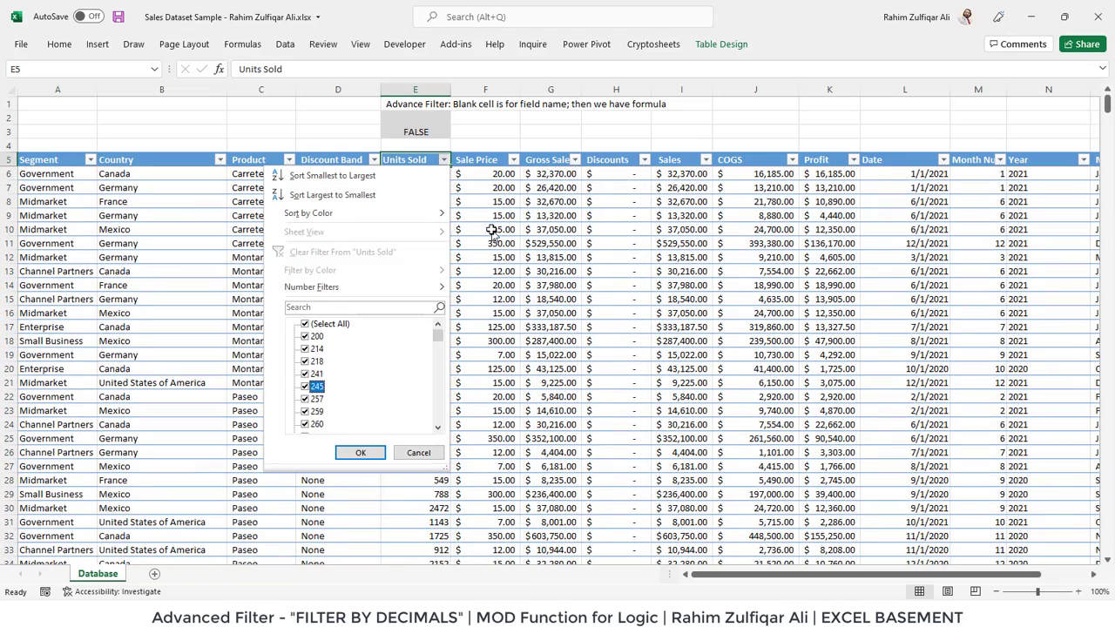
{"action": "key", "text": "Down"}
{"action": "key", "text": "Down"}
{"action": "key", "text": "Down"}
{"action": "key", "text": "Down"}
{"action": "key", "text": "Down"}
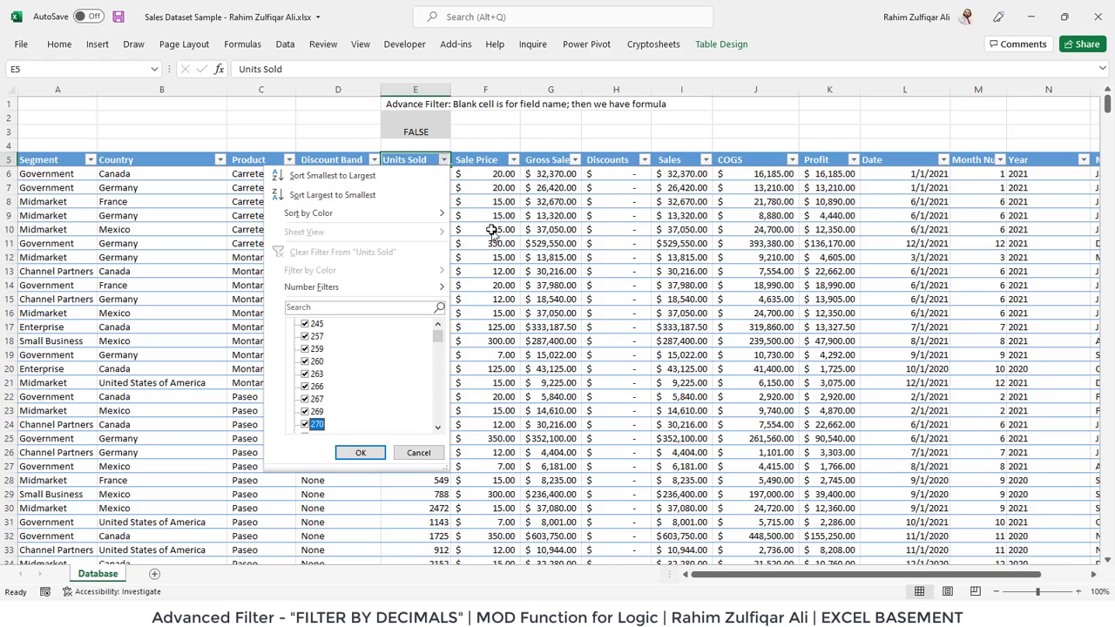
{"action": "key", "text": "End"}
{"action": "key", "text": "Up"}
{"action": "key", "text": "Up"}
{"action": "key", "text": "Up"}
{"action": "key", "text": "Up"}
{"action": "key", "text": "Up"}
{"action": "key", "text": "Up"}
{"action": "key", "text": "Up"}
{"action": "key", "text": "Up"}
{"action": "key", "text": "Up"}
{"action": "key", "text": "Up"}
{"action": "key", "text": "Up"}
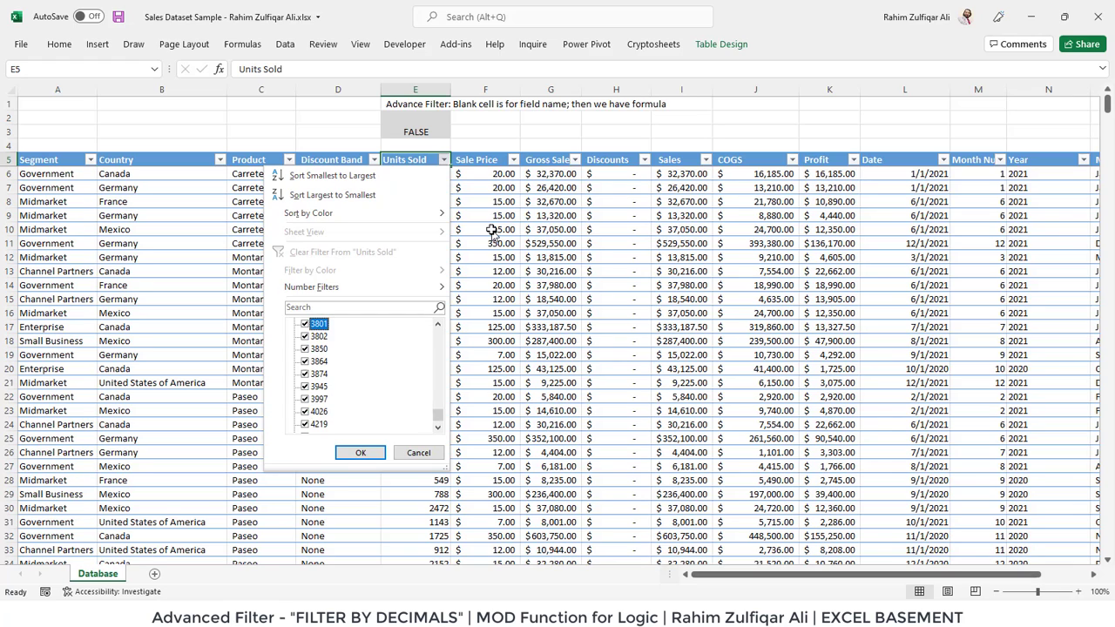